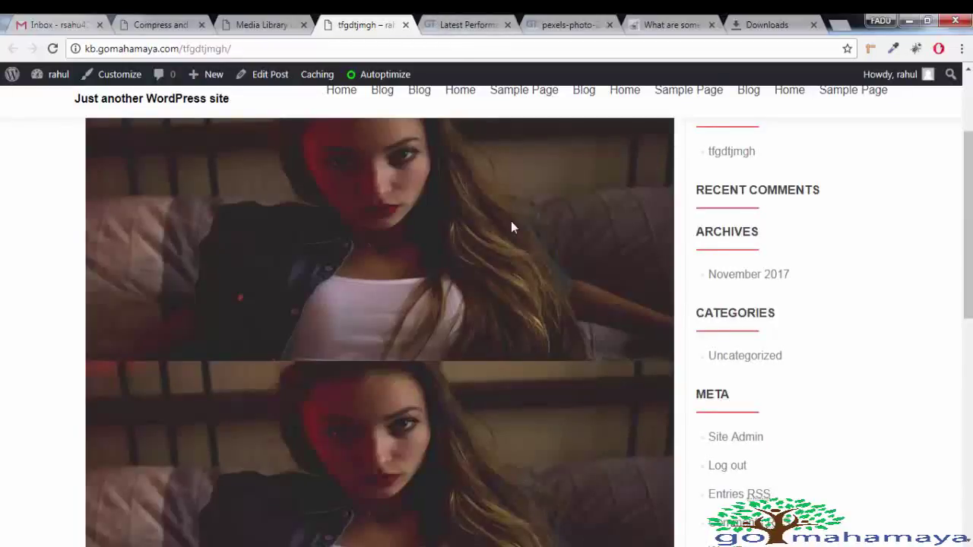
- Scroll the GTmetrix report to the Optimize images rule, which scores 100%
click(468, 22)
scroll(339, 346, down, 1)
scroll(339, 347, down, 2)
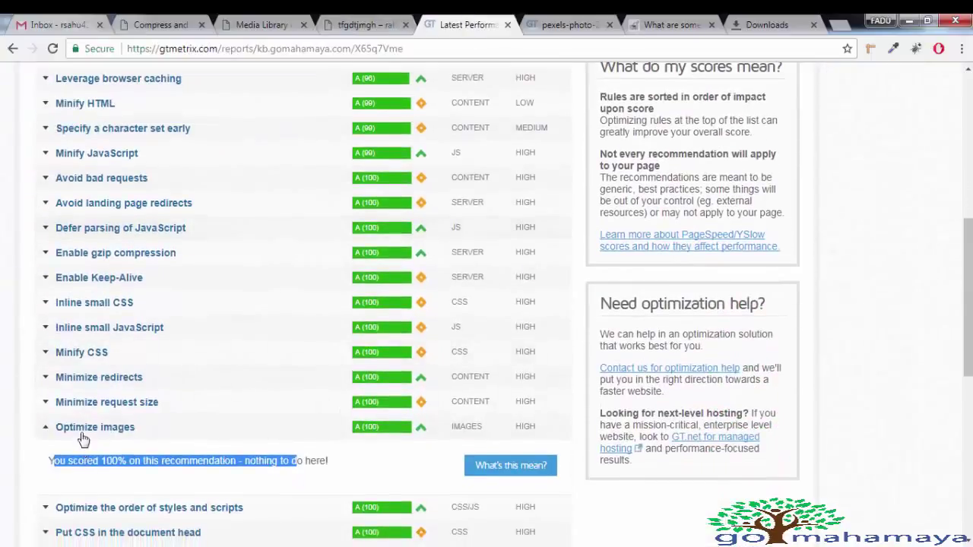
click(327, 461)
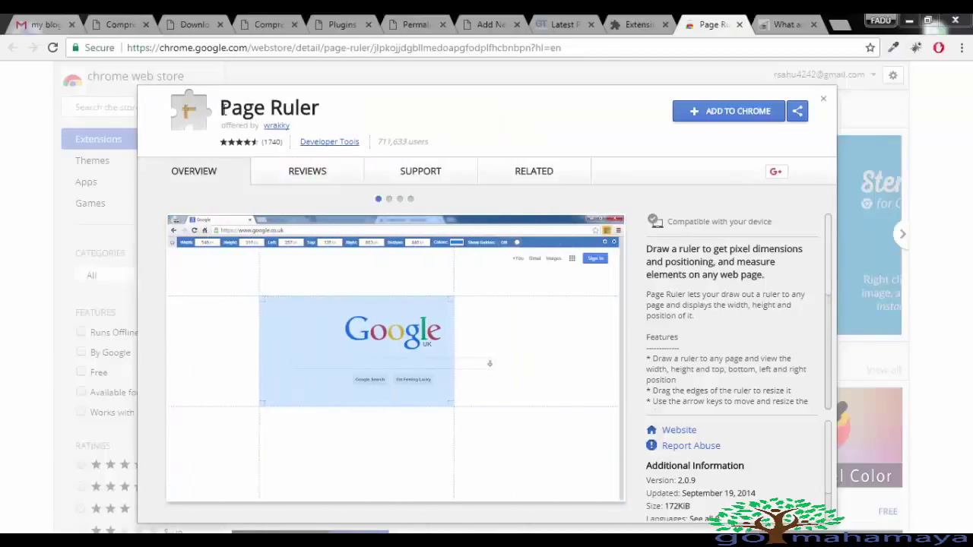
- Install Page Ruler from its store listing, close the welcome page and reposition its toolbar icon
drag(220, 108, 340, 117)
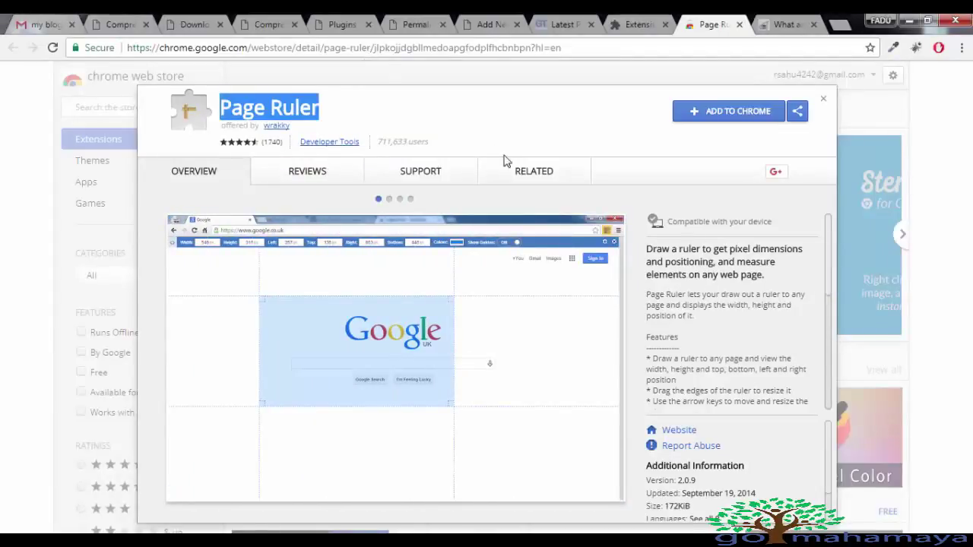
click(770, 114)
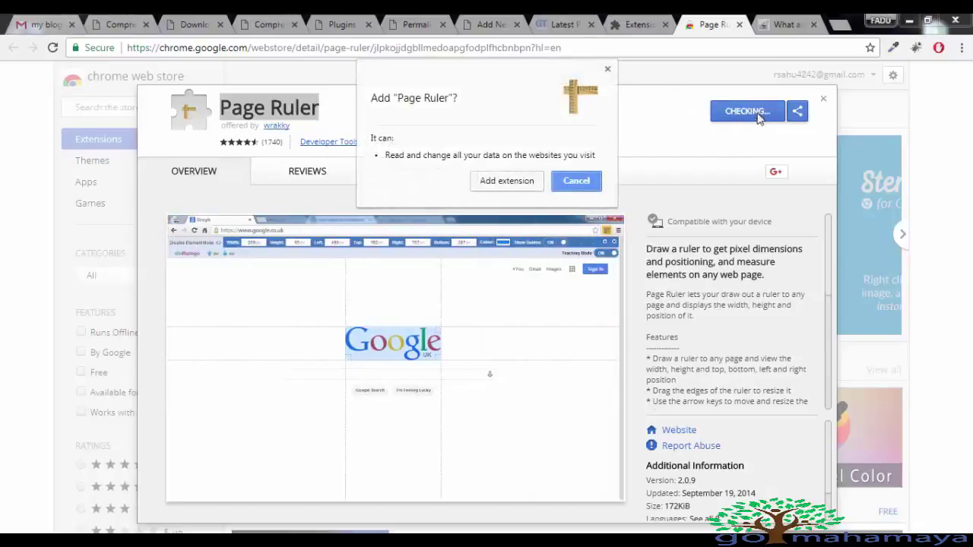
click(514, 187)
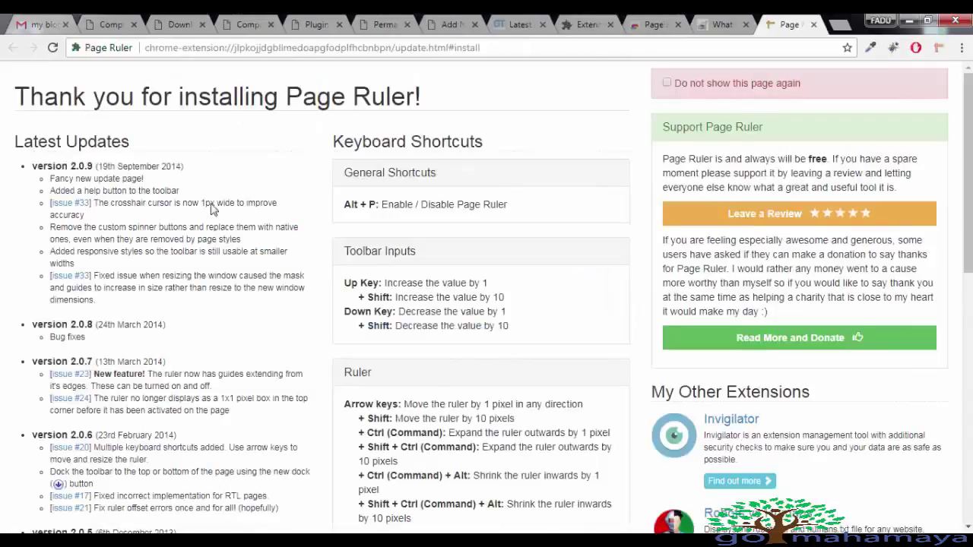
drag(211, 194, 497, 285)
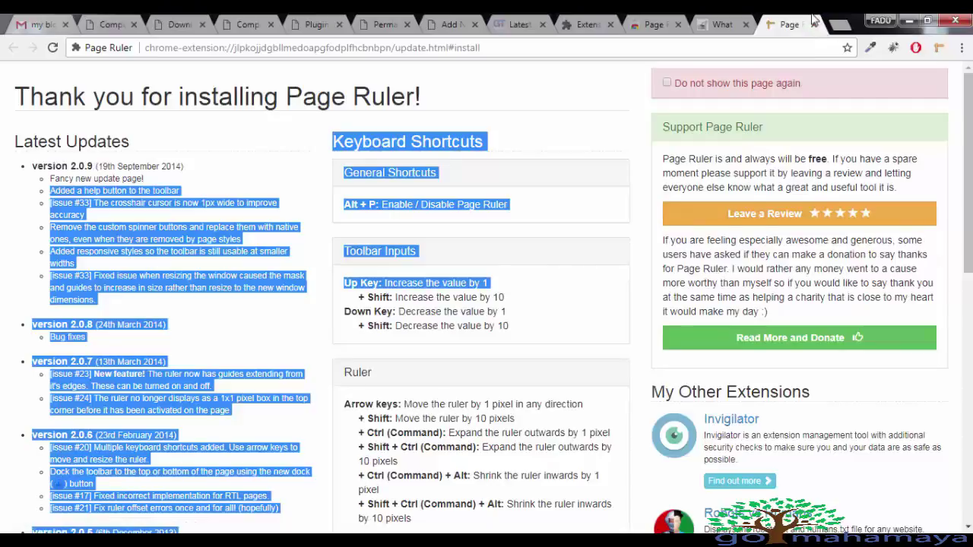
click(813, 22)
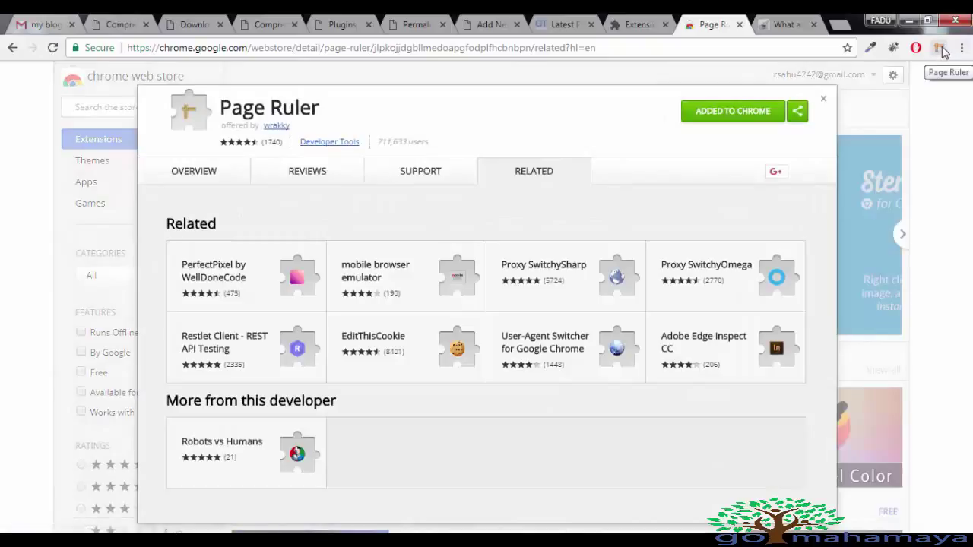
drag(942, 50, 871, 54)
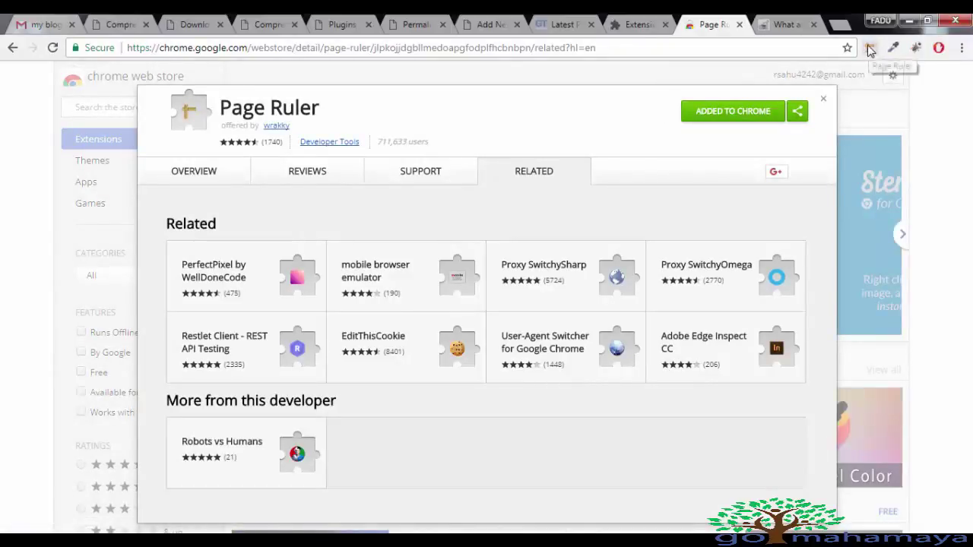
- Measure the baby shower games post's featured image with Page Ruler at 830 × 374 px
click(790, 23)
scroll(338, 275, down, 2)
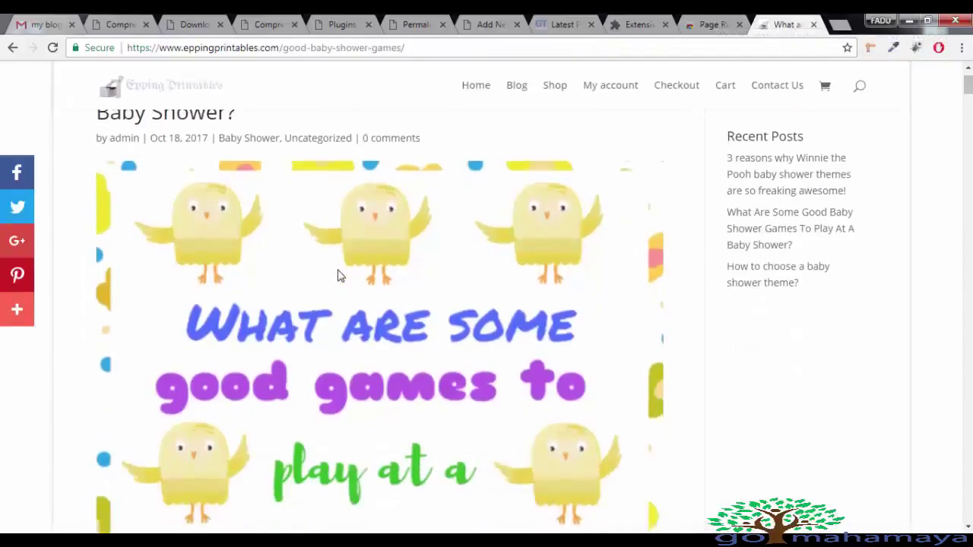
scroll(338, 274, up, 3)
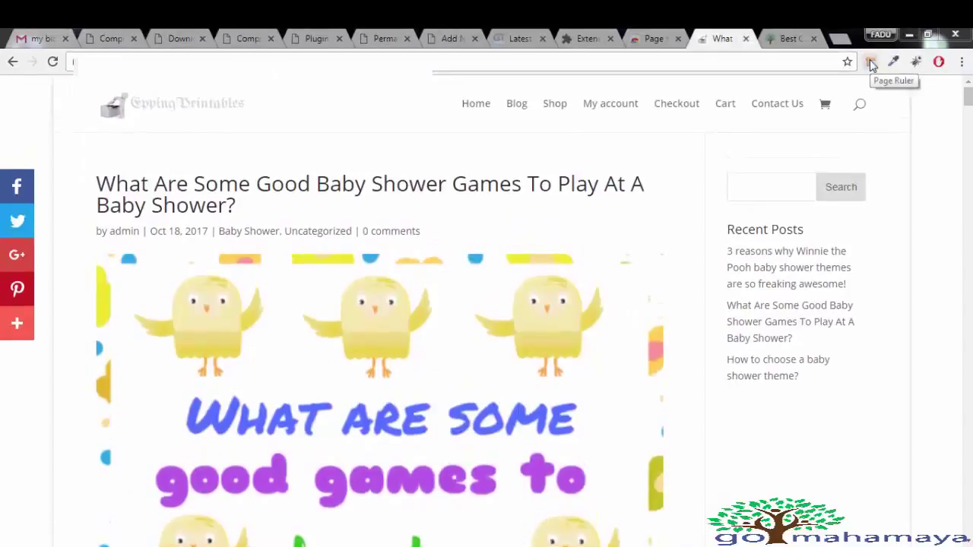
click(871, 63)
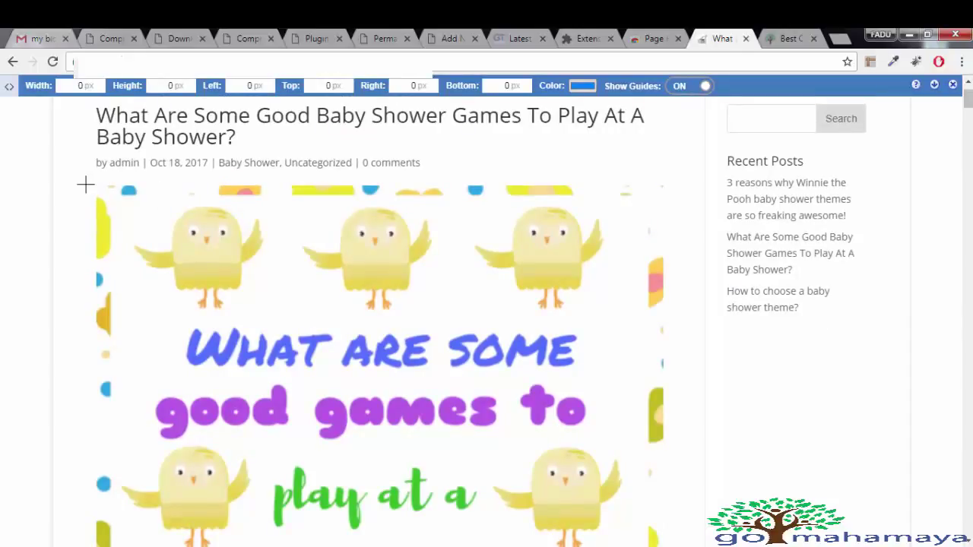
drag(85, 183, 677, 451)
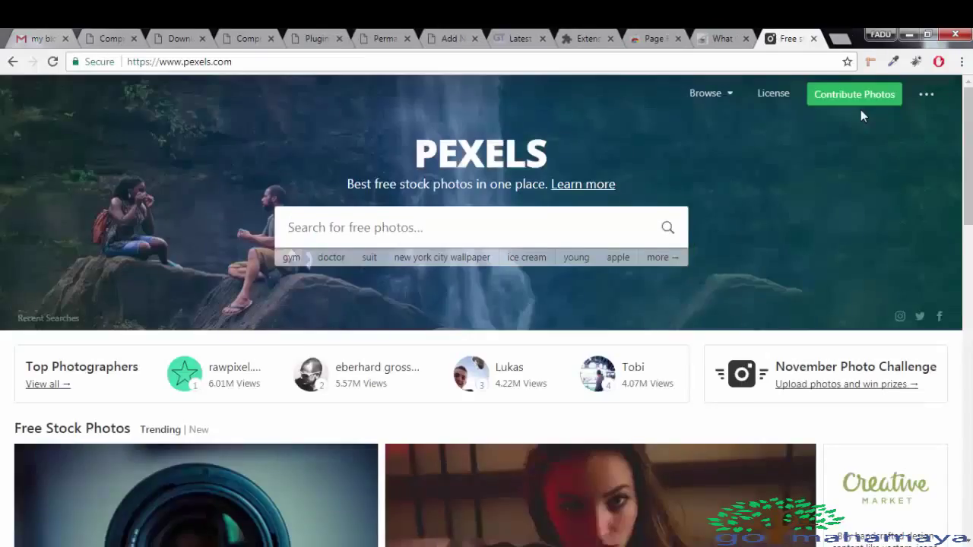
- Save the full-size Pexels photo pexels-photo-235185 of the woman on the sofa as a JPEG
scroll(560, 299, down, 3)
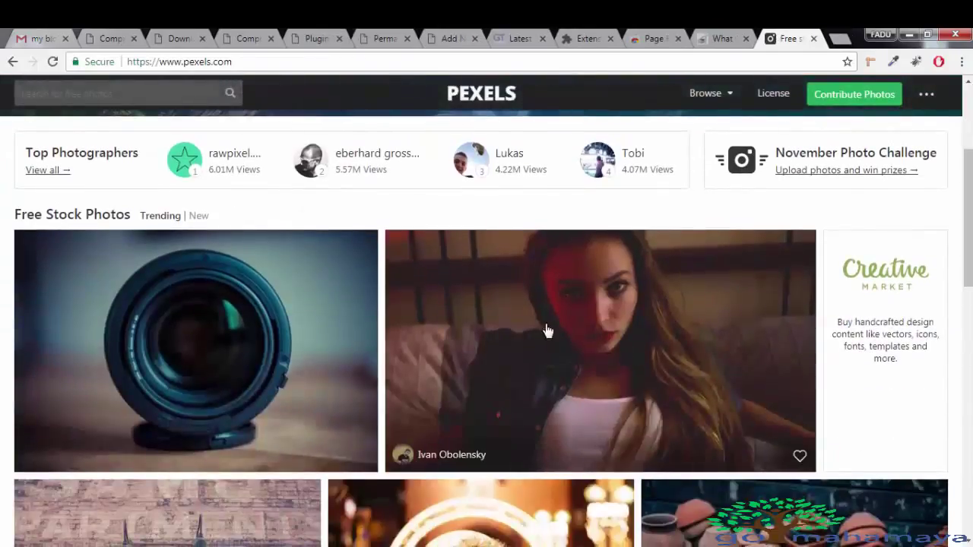
click(545, 331)
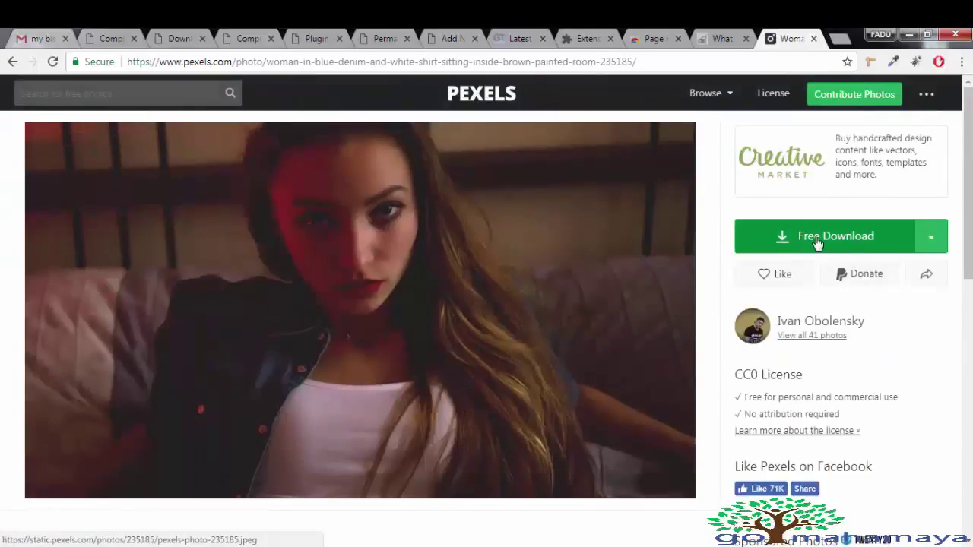
click(817, 244)
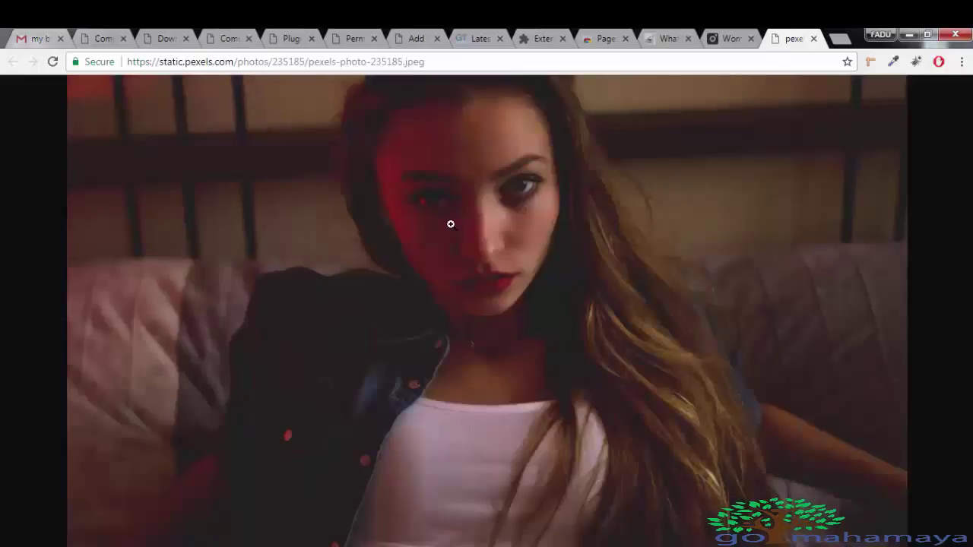
right_click(451, 224)
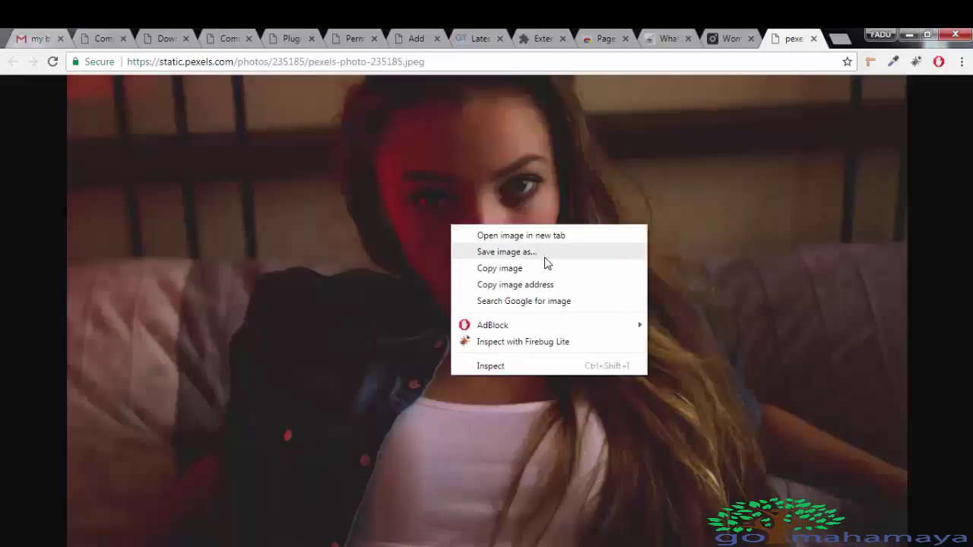
click(544, 255)
click(730, 293)
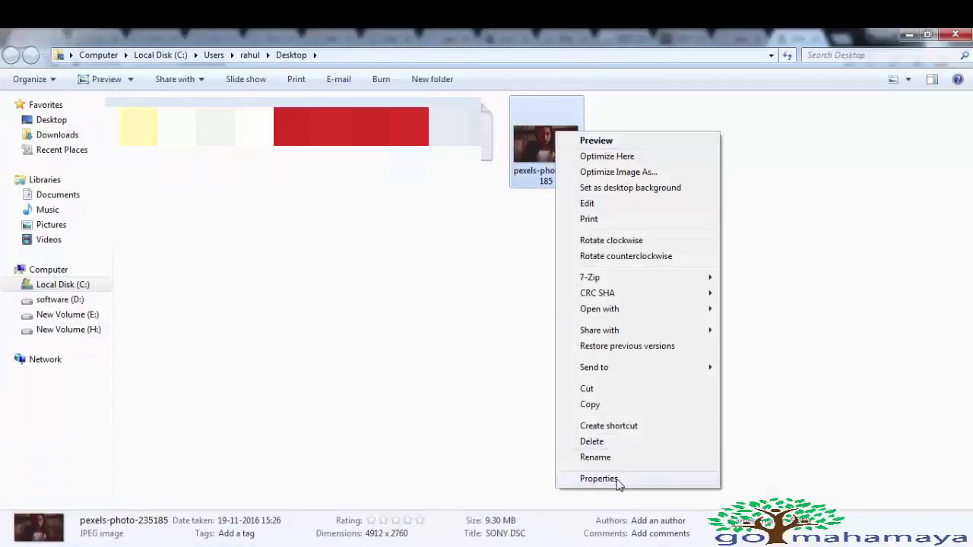
- Check the photo's properties (9.30 MB, 4912 × 2760) and select it in Downloads
click(598, 479)
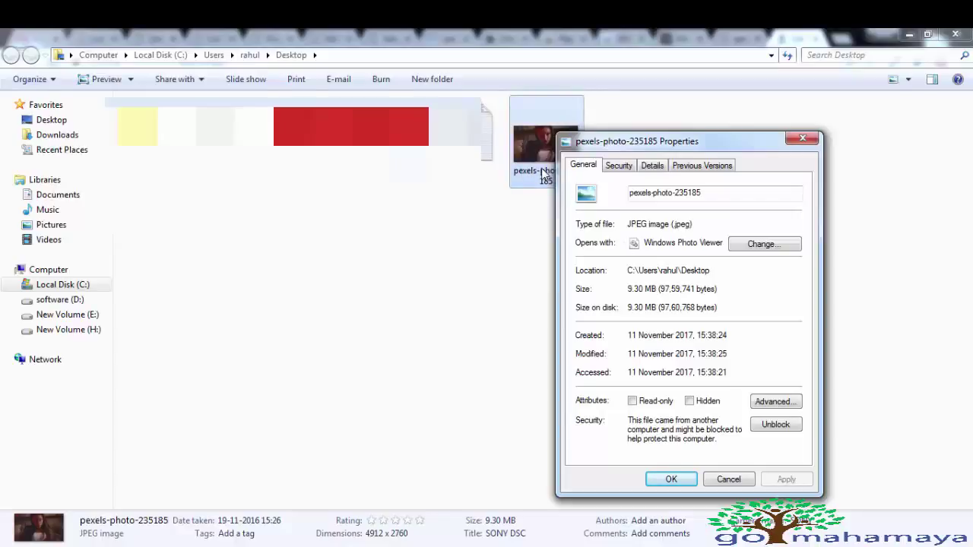
click(674, 479)
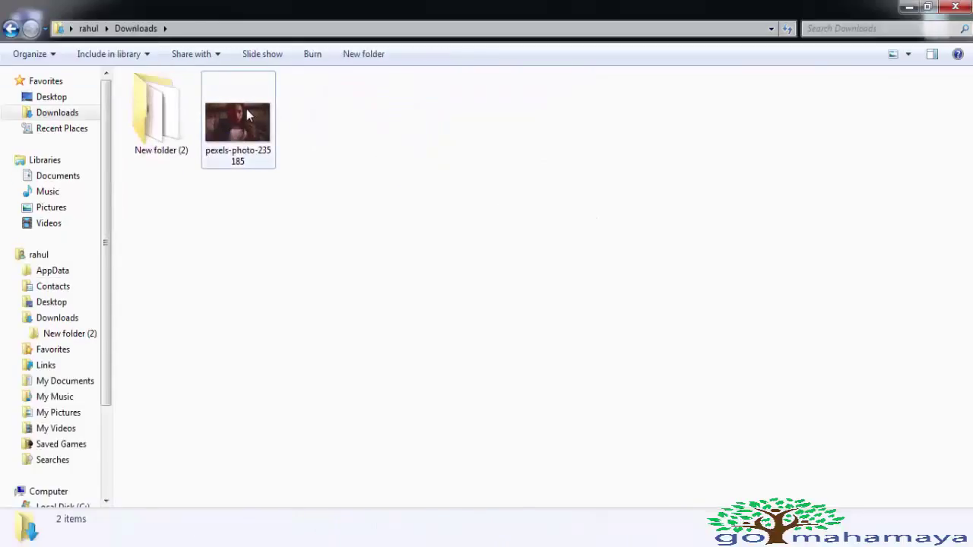
click(246, 109)
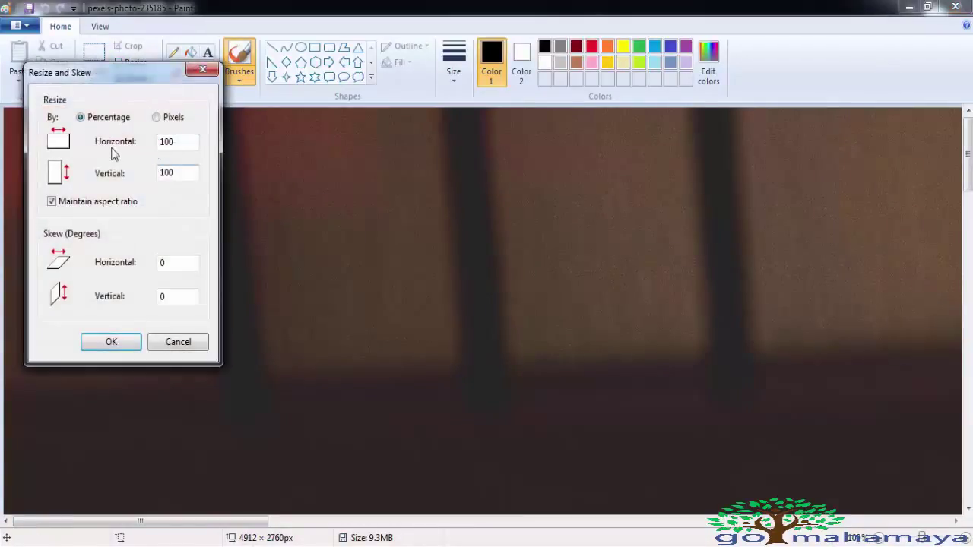
- Resize the photo by pixels to 830 × 370 with aspect ratio unlocked
click(157, 118)
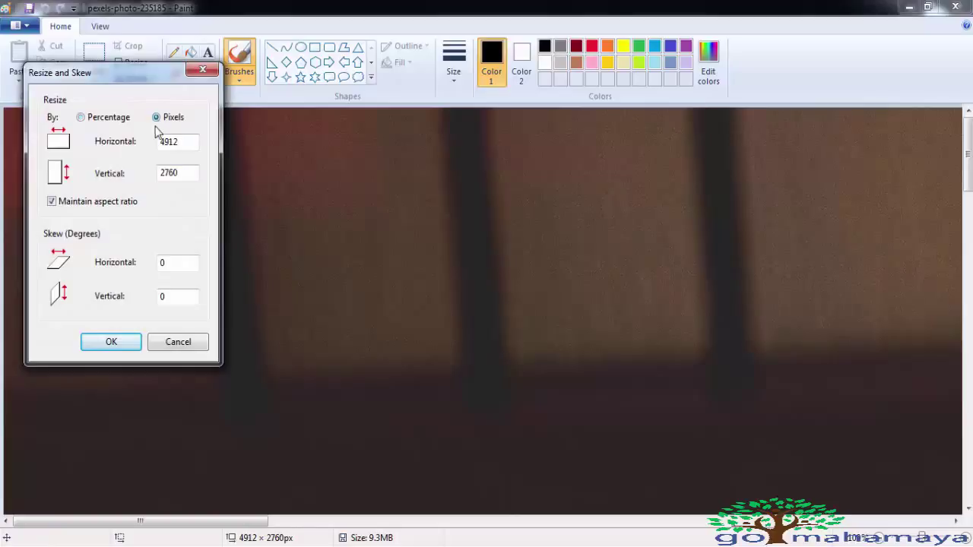
click(52, 204)
double_click(187, 139)
text(830)
key(Tab)
text(3)
click(111, 341)
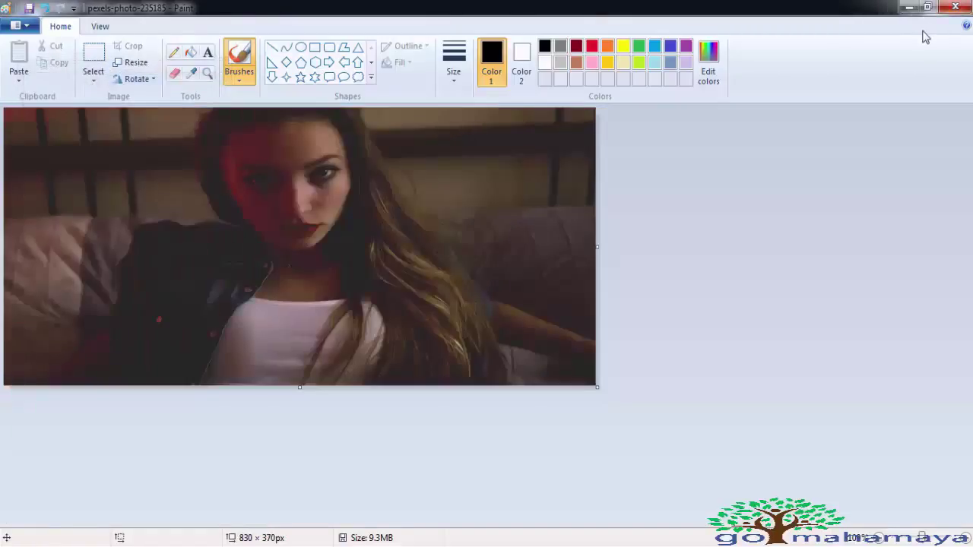
- Close Paint and reselect the photo in Downloads to show 830 × 370, 83.4 KB
click(954, 7)
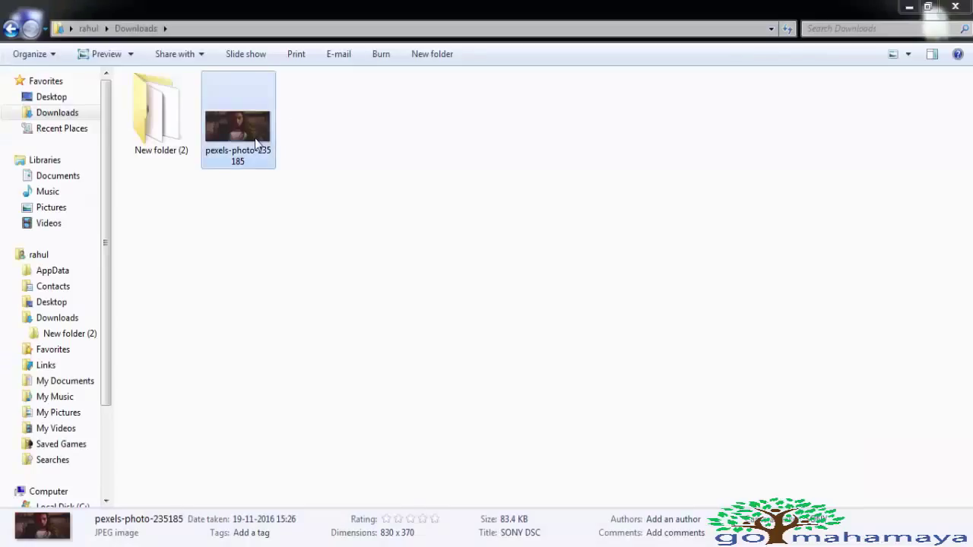
click(369, 141)
click(265, 143)
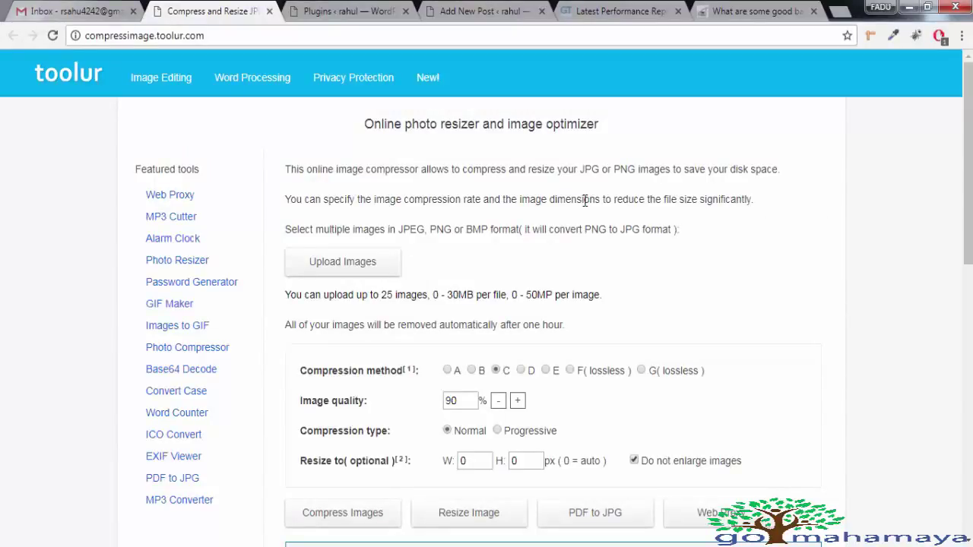
- Upload pexels-photo-235185 from the Downloads folder to Toolur Compress Image
scroll(584, 199, down, 1)
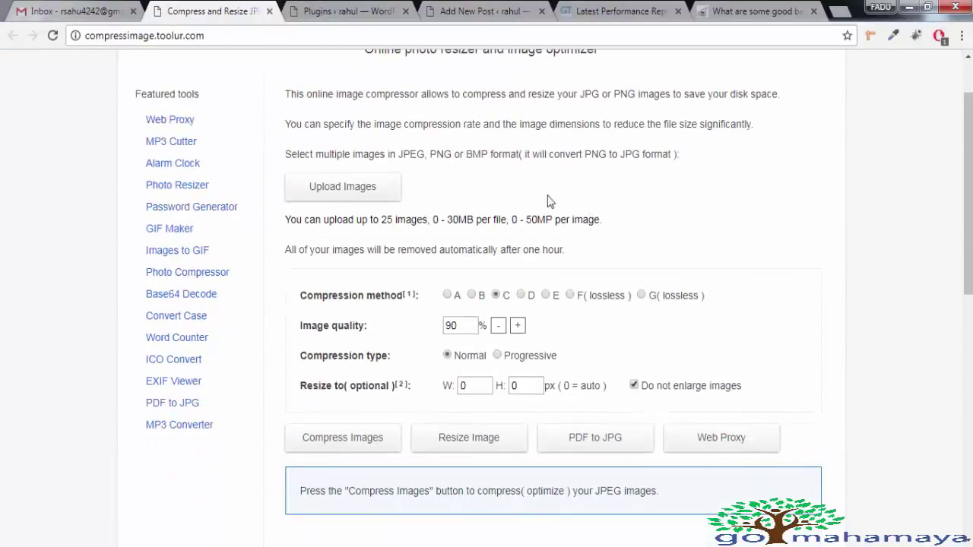
click(357, 195)
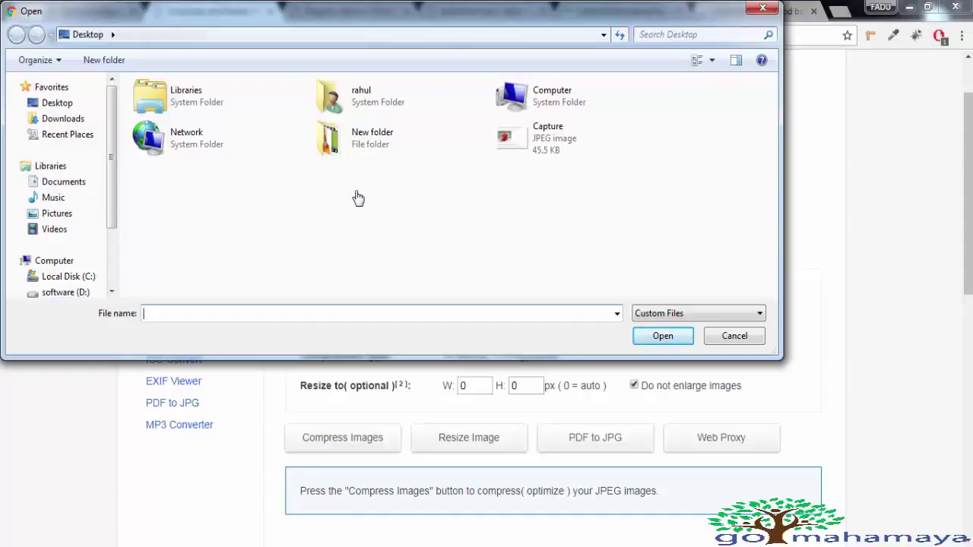
click(57, 118)
click(246, 133)
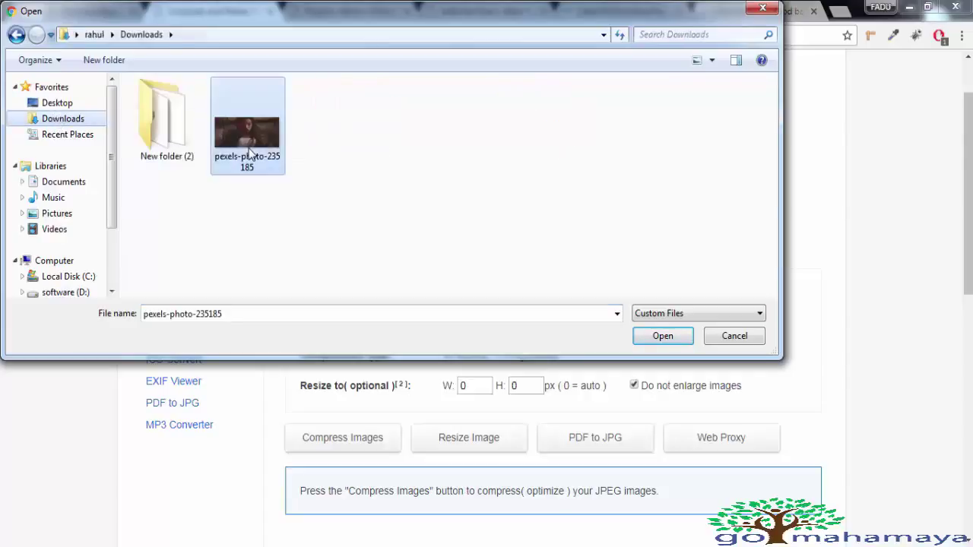
click(663, 335)
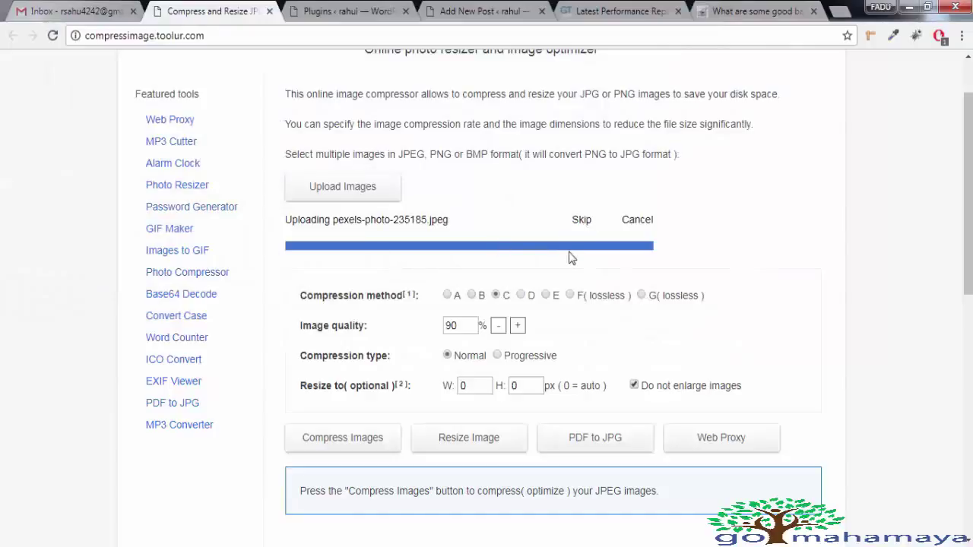
scroll(439, 217, down, 1)
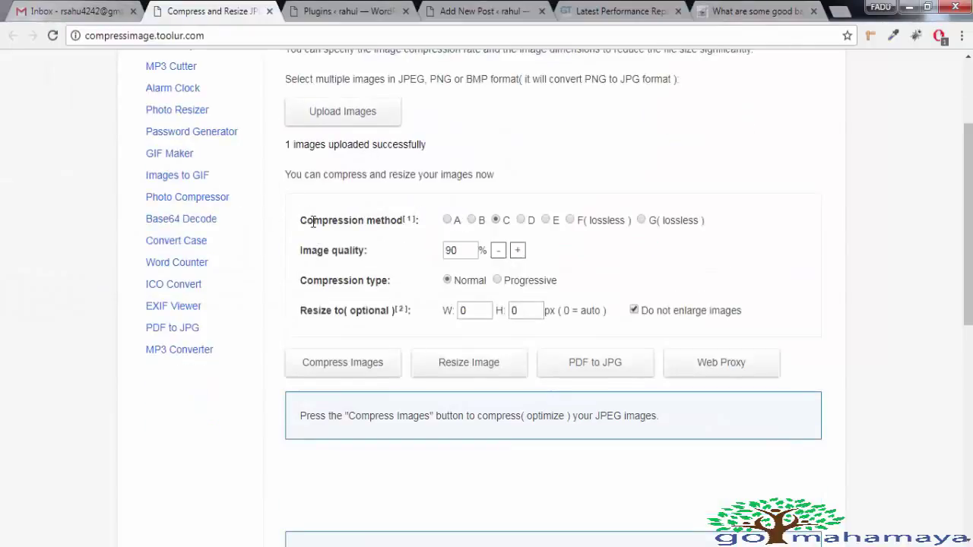
- Compress the uploaded image with image quality set to 60
drag(317, 221, 456, 227)
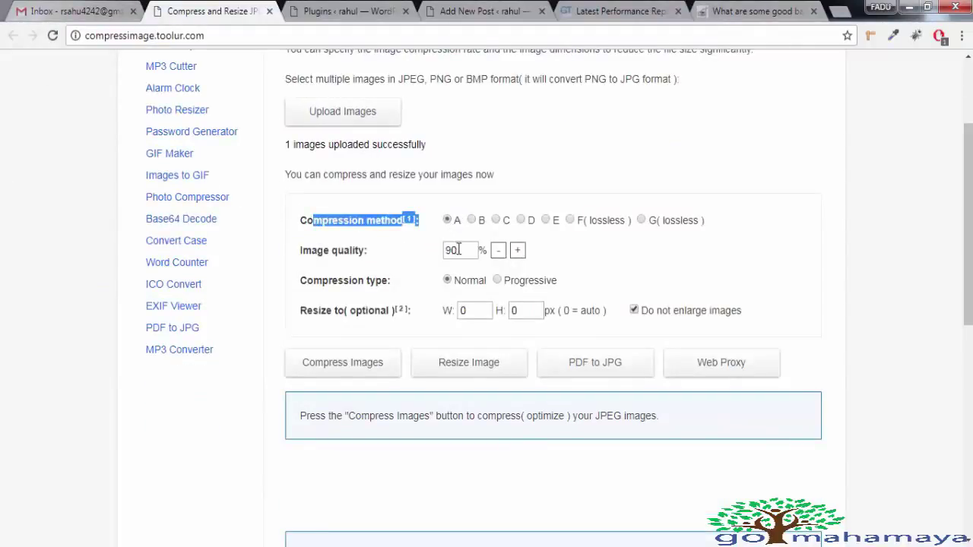
double_click(454, 250)
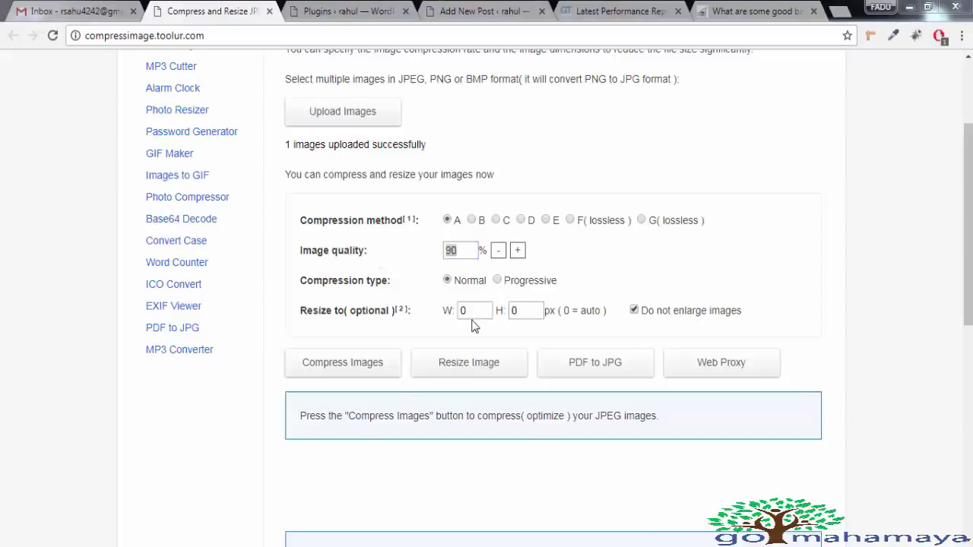
text(60)
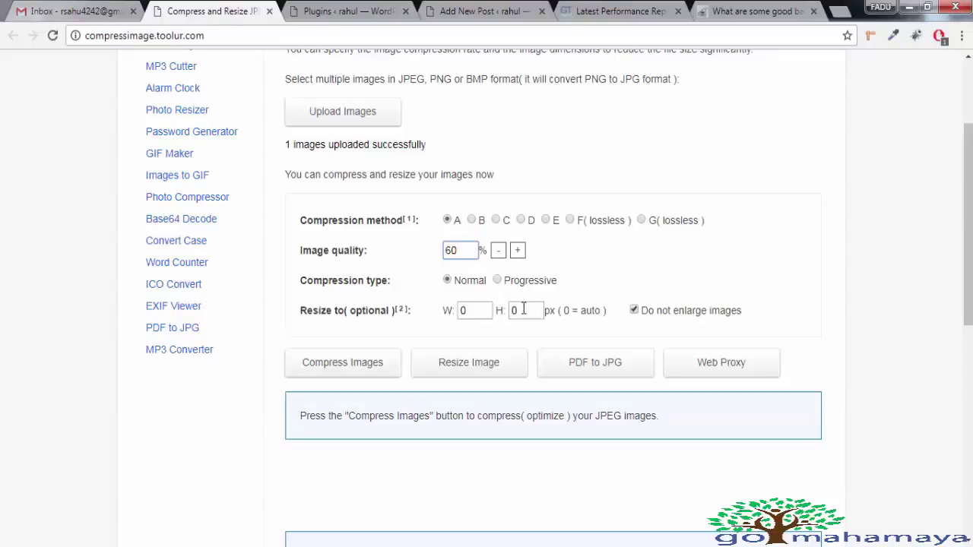
double_click(463, 311)
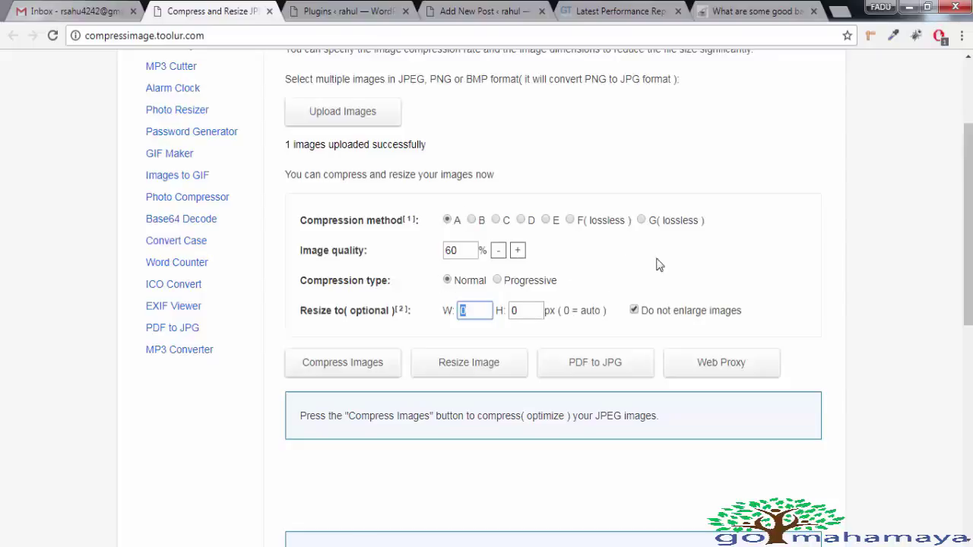
click(339, 364)
- Download the compressed copy (83.4 KB down to 16.3 KB) and show it in its folder
scroll(444, 346, down, 1)
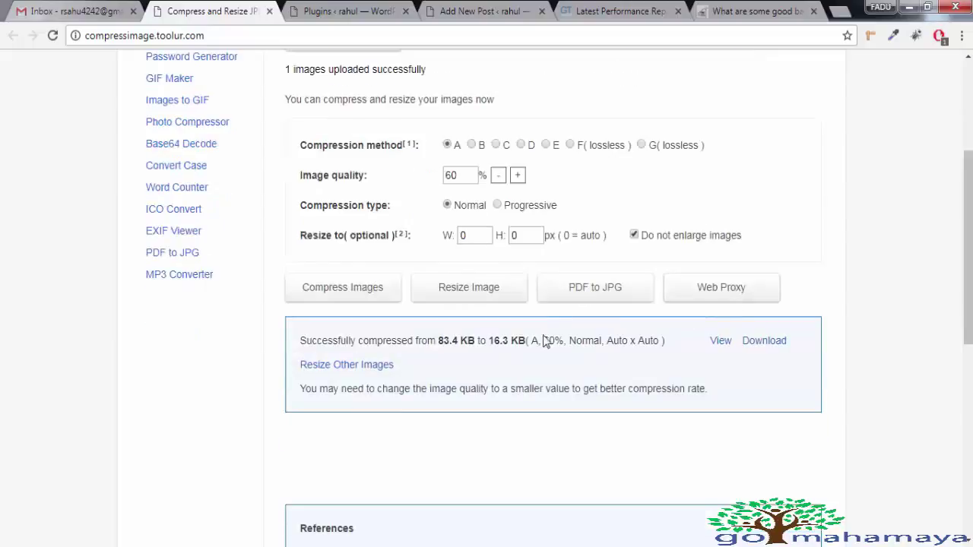
drag(438, 343, 449, 342)
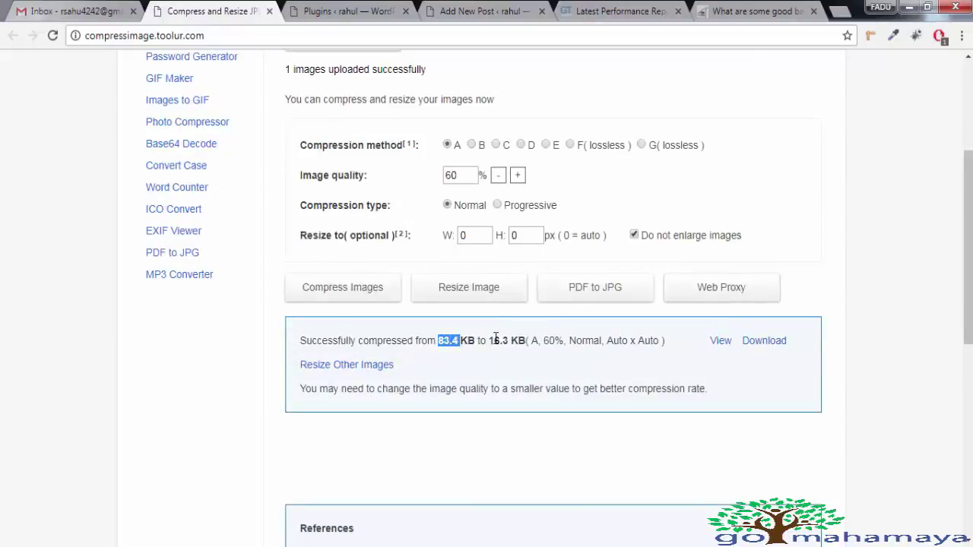
drag(490, 341, 512, 342)
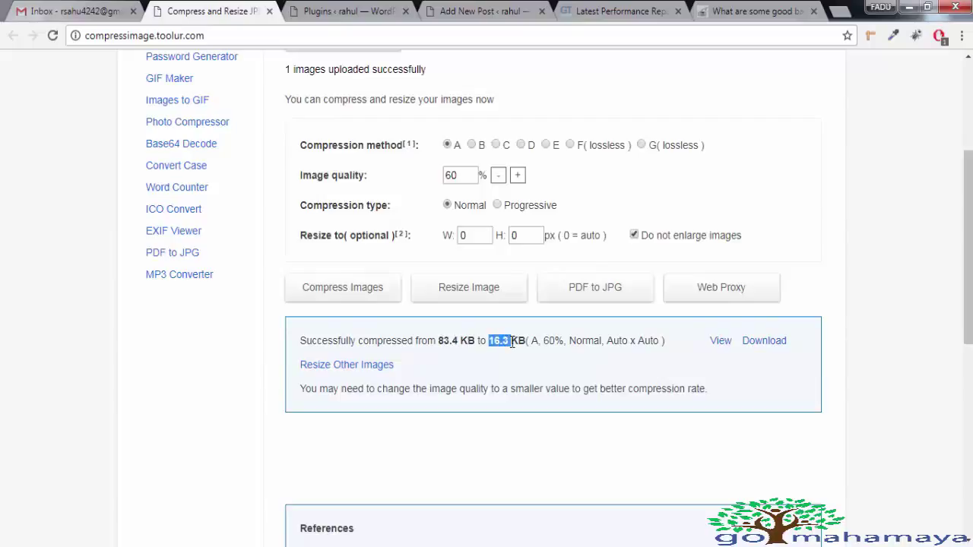
click(763, 340)
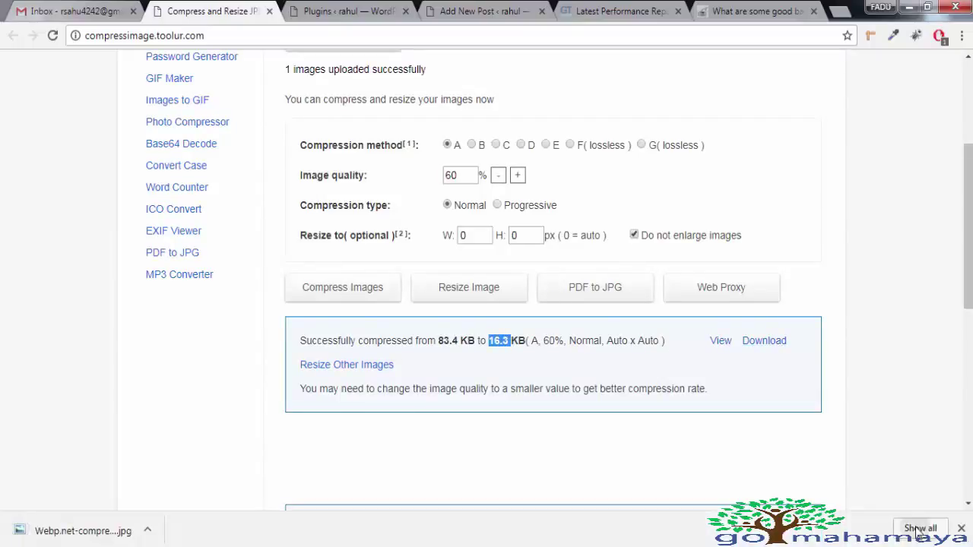
click(917, 527)
click(372, 195)
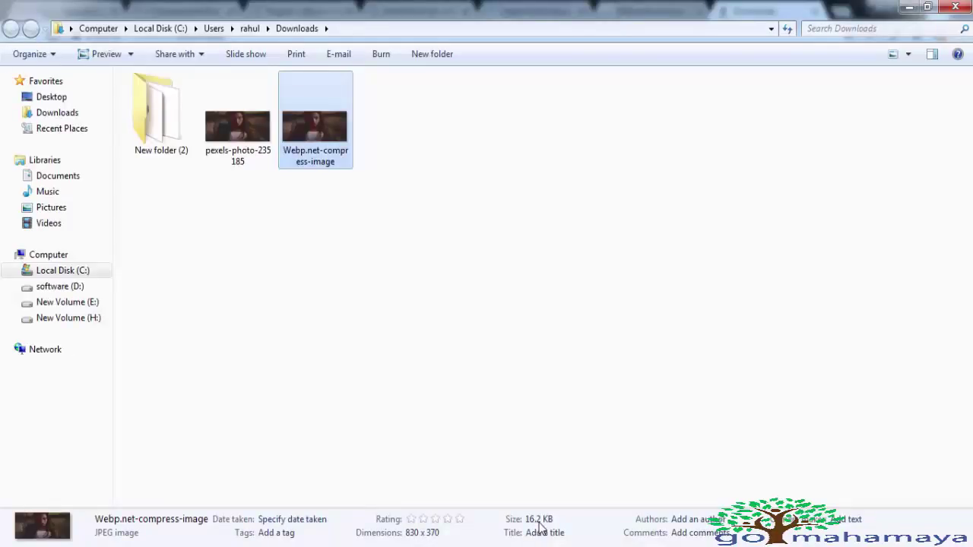
- Minimize the Downloads window and bring up the WordPress dashboard in Chrome
click(909, 6)
click(361, 543)
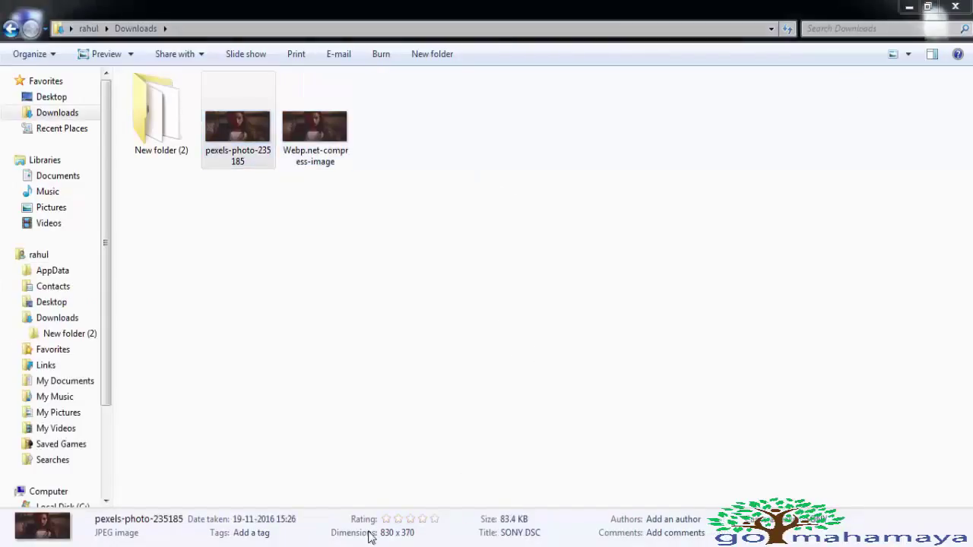
mouse_move(61, 187)
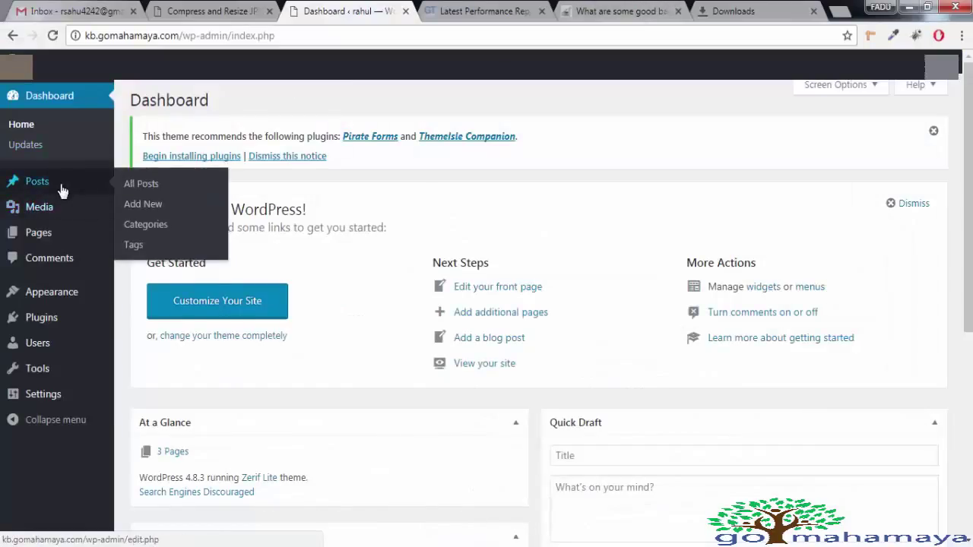
- Start a new WordPress post titled 'tfgdtjmgh'
click(147, 210)
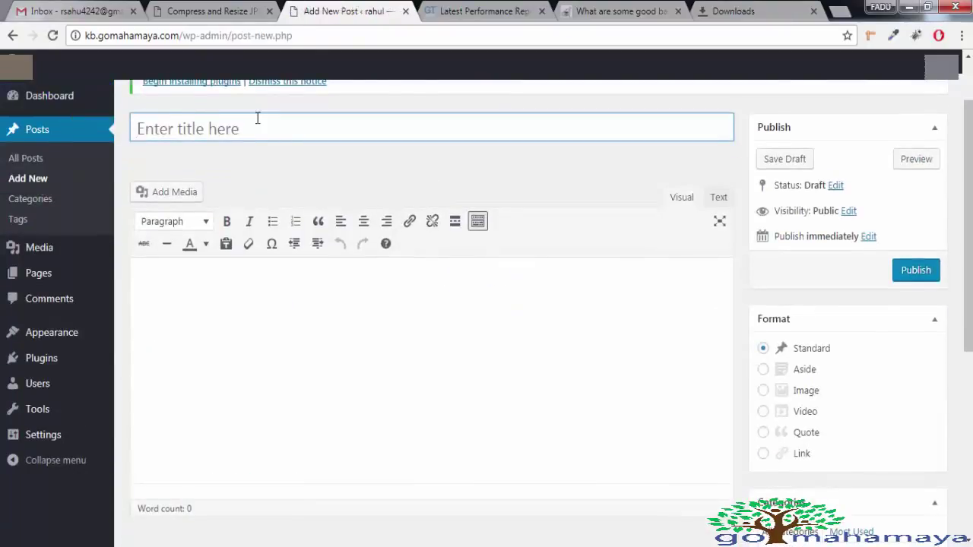
text(tfgdtjmgh)
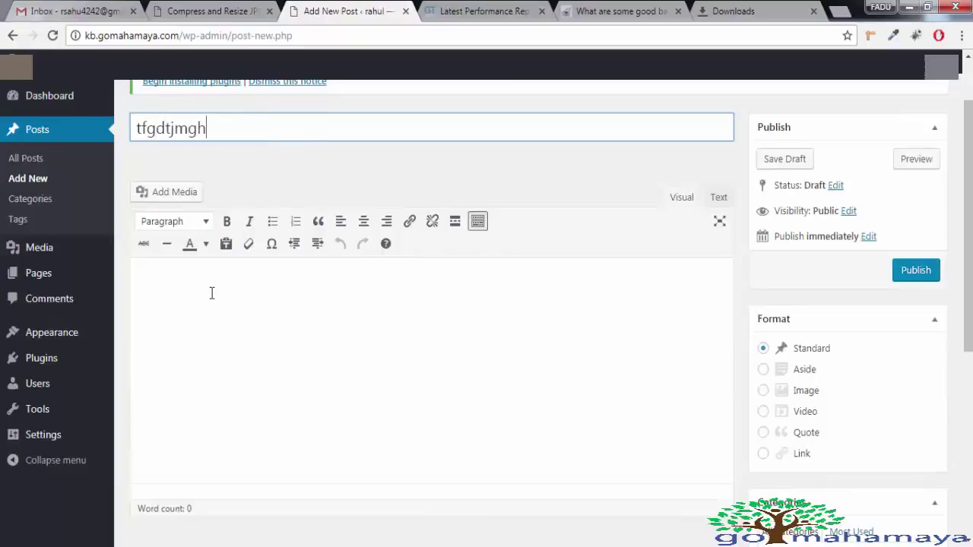
click(212, 293)
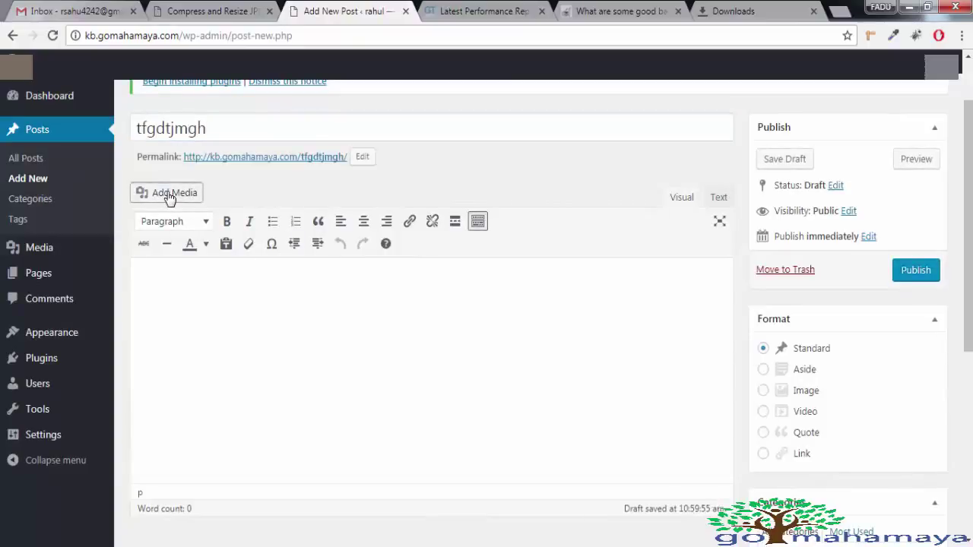
- Upload the compressed photo to the media library from the post's Add Media dialog
click(170, 195)
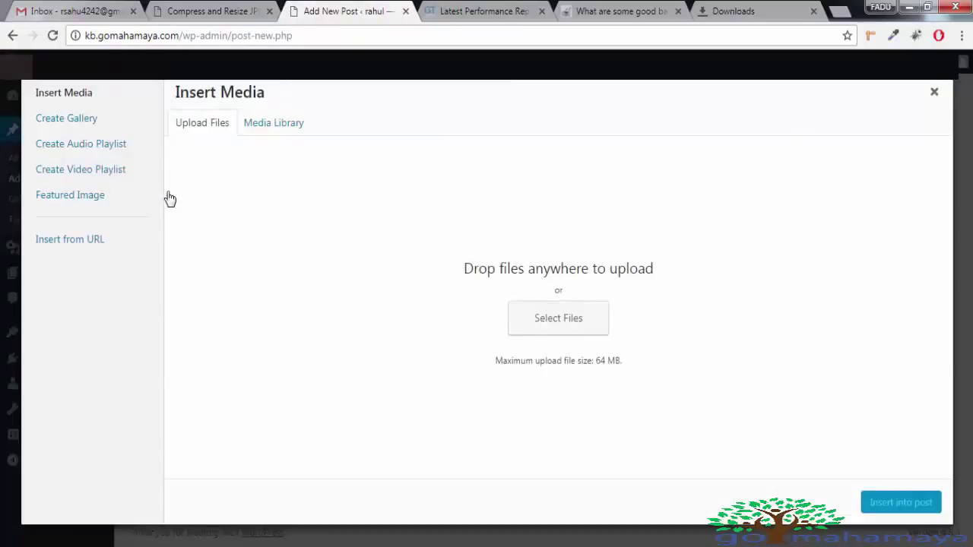
click(565, 335)
click(327, 133)
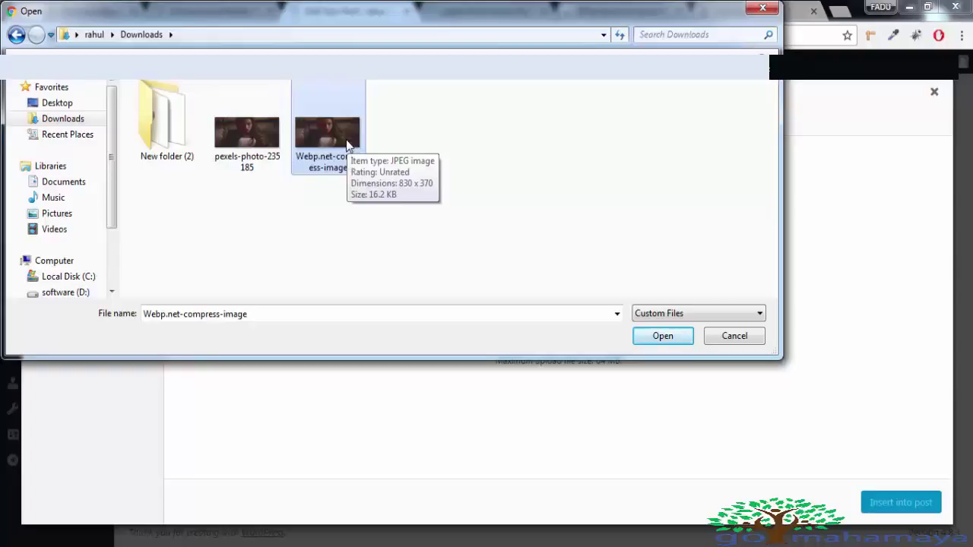
click(662, 336)
scroll(857, 238, down, 2)
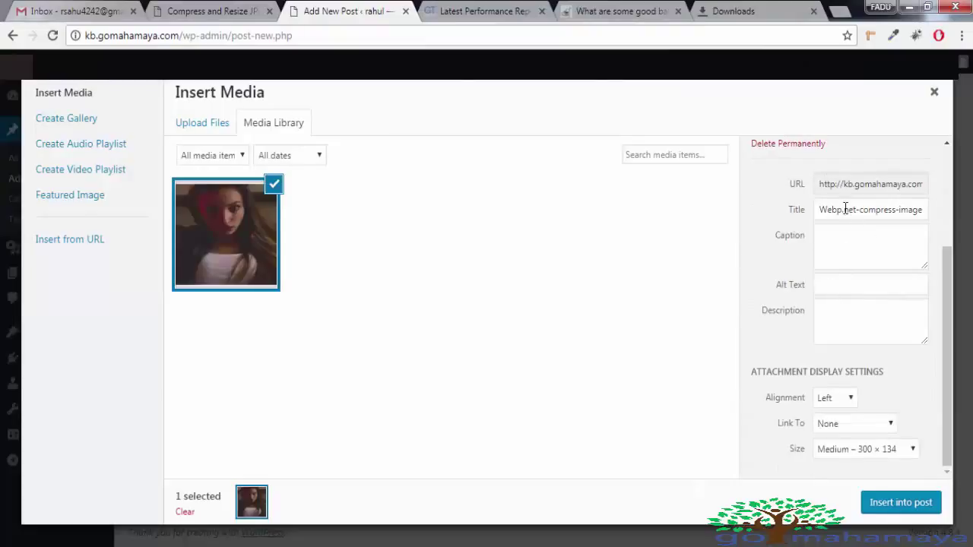
- Insert the photo into the post at Full Size, 830 × 370
click(851, 453)
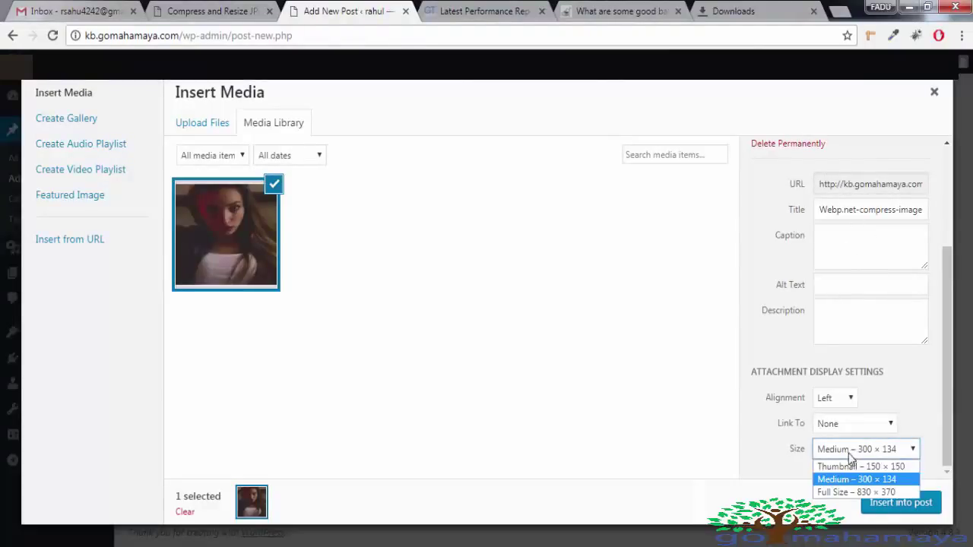
click(827, 493)
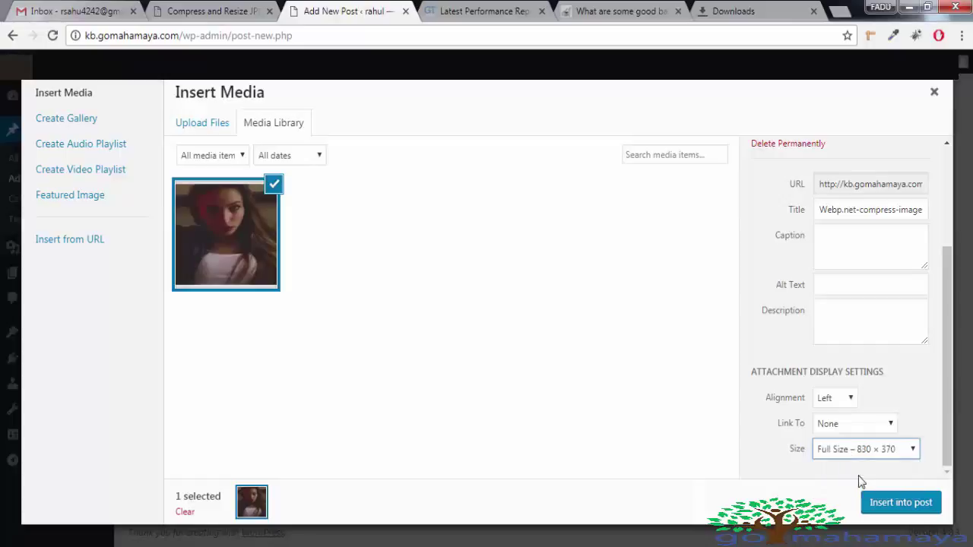
click(851, 453)
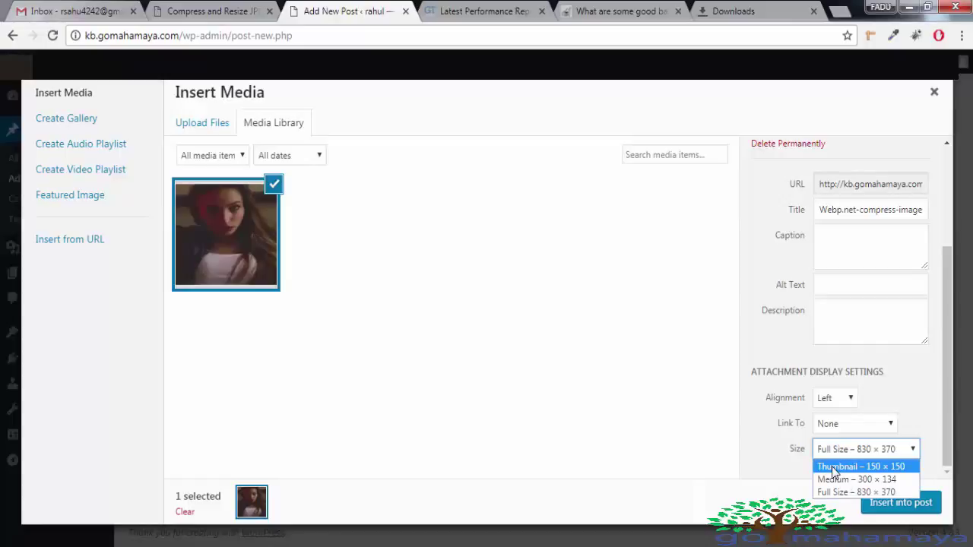
click(828, 492)
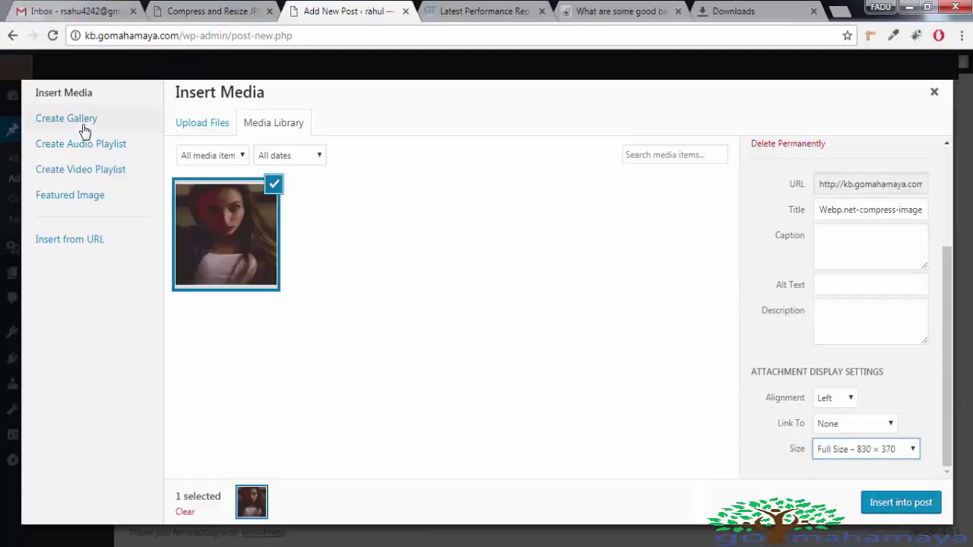
click(901, 502)
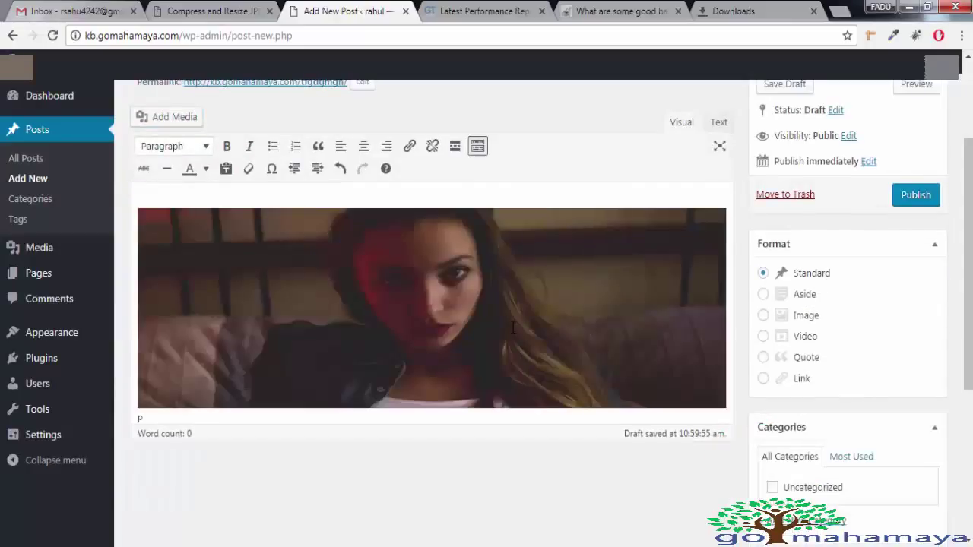
- Publish the tfgdtjmgh post and view its live page in a new tab
click(914, 195)
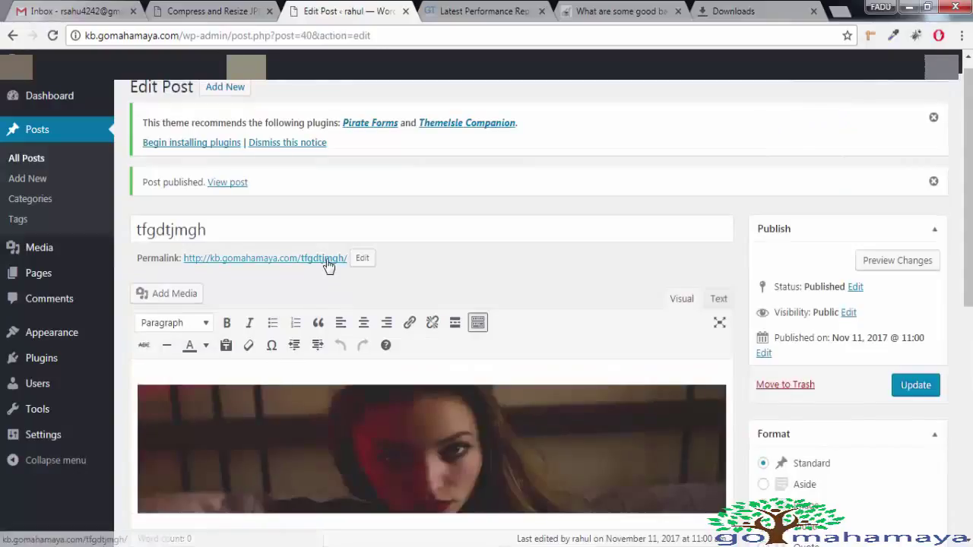
right_click(329, 263)
click(383, 269)
click(421, 9)
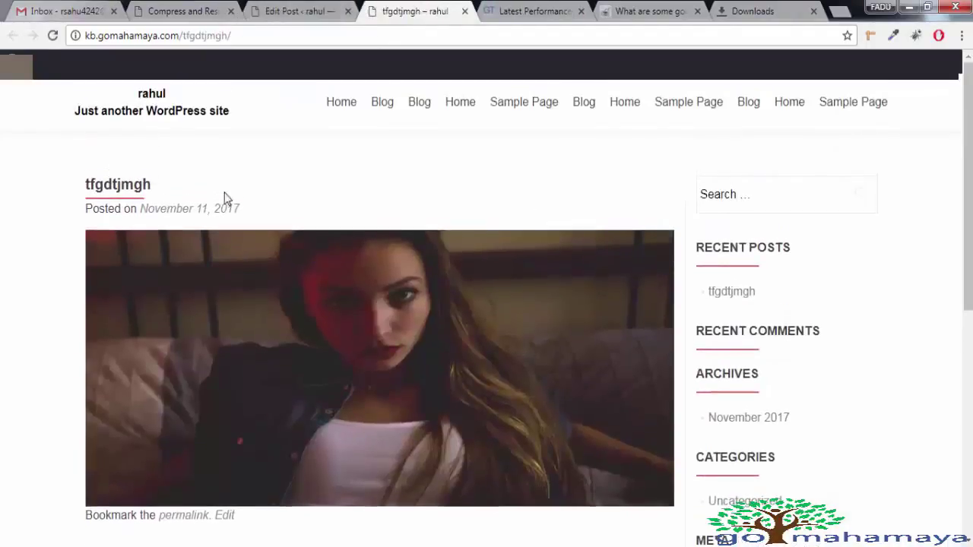
scroll(79, 249, down, 3)
scroll(80, 247, up, 3)
- Copy the published post's URL and analyze it in GTmetrix
click(538, 11)
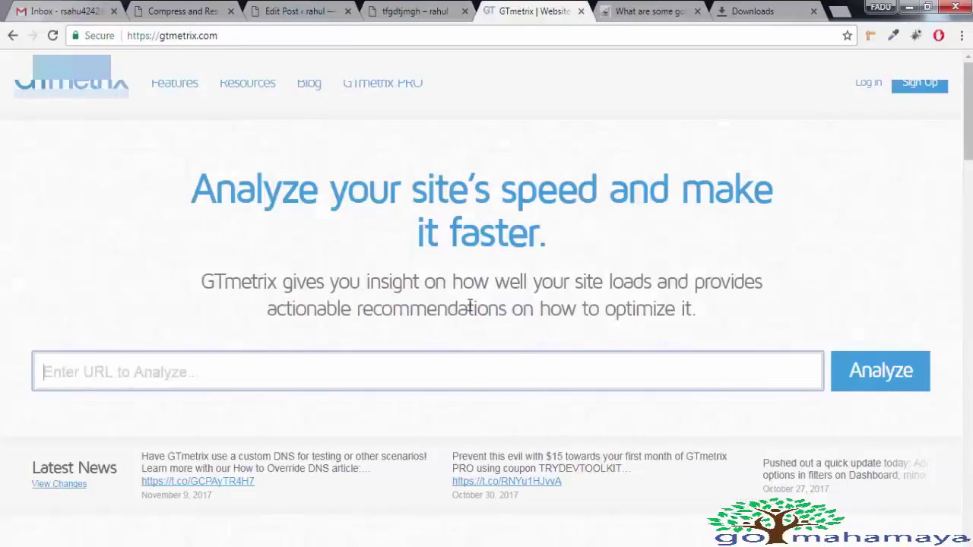
click(410, 10)
click(243, 35)
right_click(219, 36)
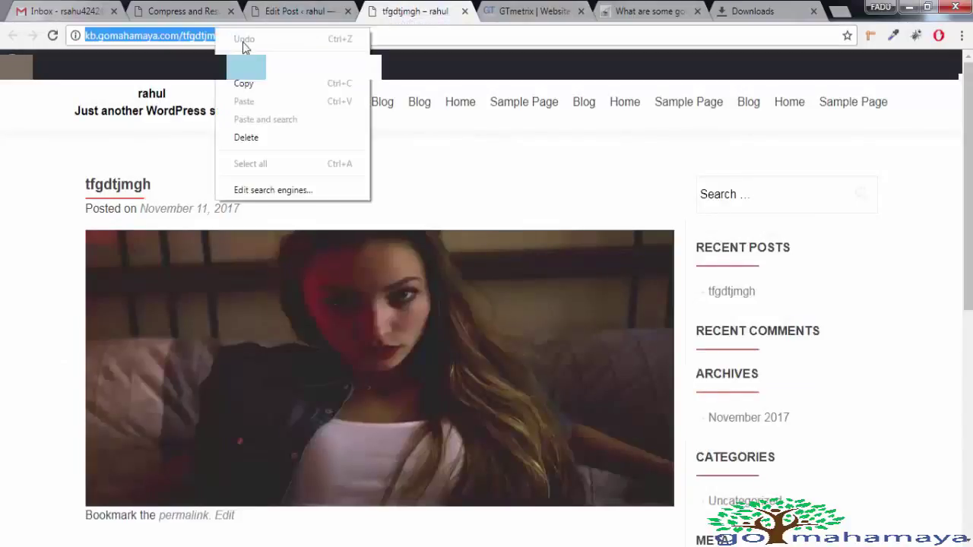
click(248, 82)
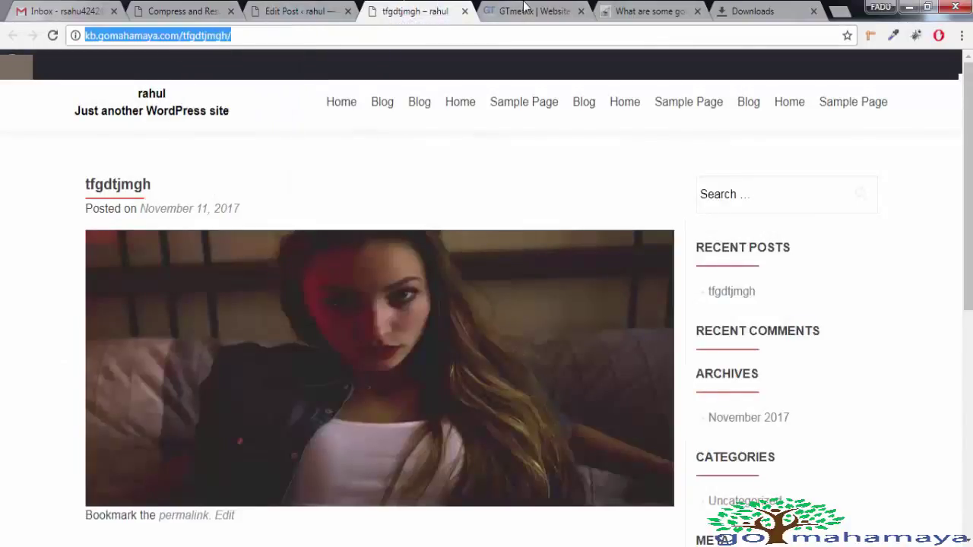
click(528, 10)
right_click(428, 361)
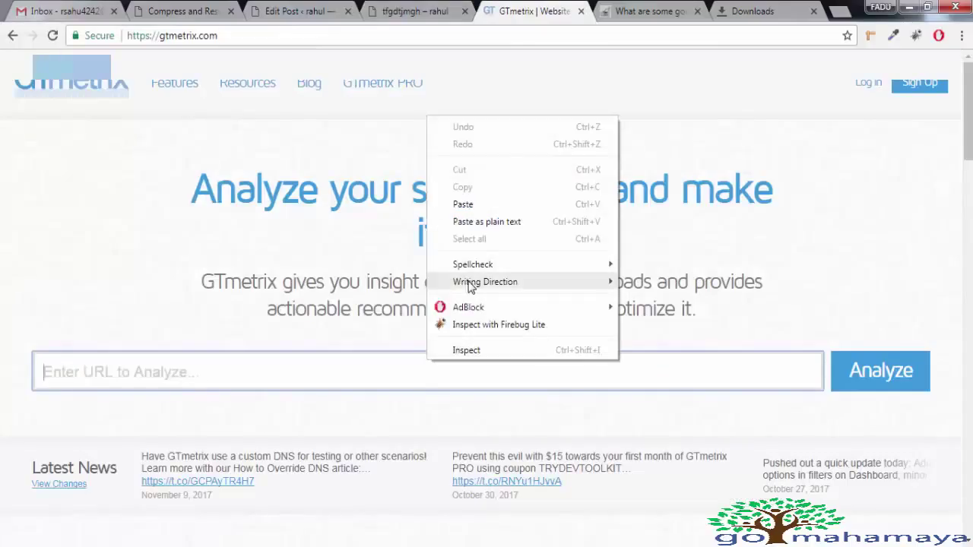
click(497, 204)
click(895, 374)
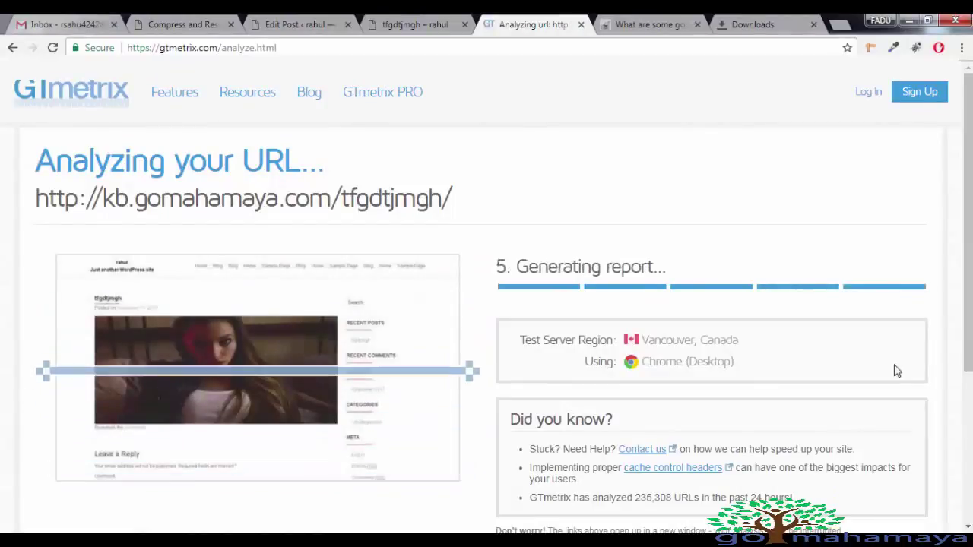
- Expand the Optimize images result, which shows a 100% score
scroll(418, 359, down, 2)
scroll(461, 202, down, 5)
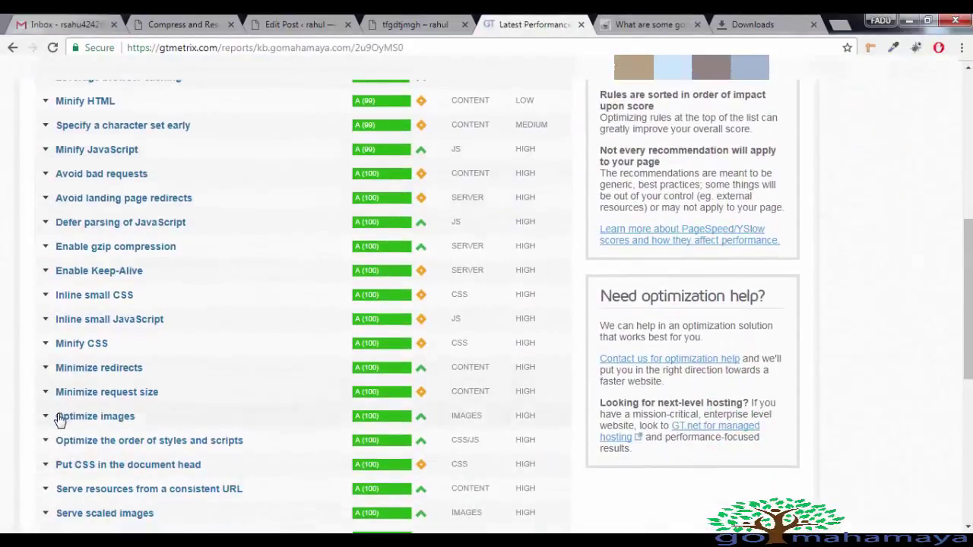
click(59, 417)
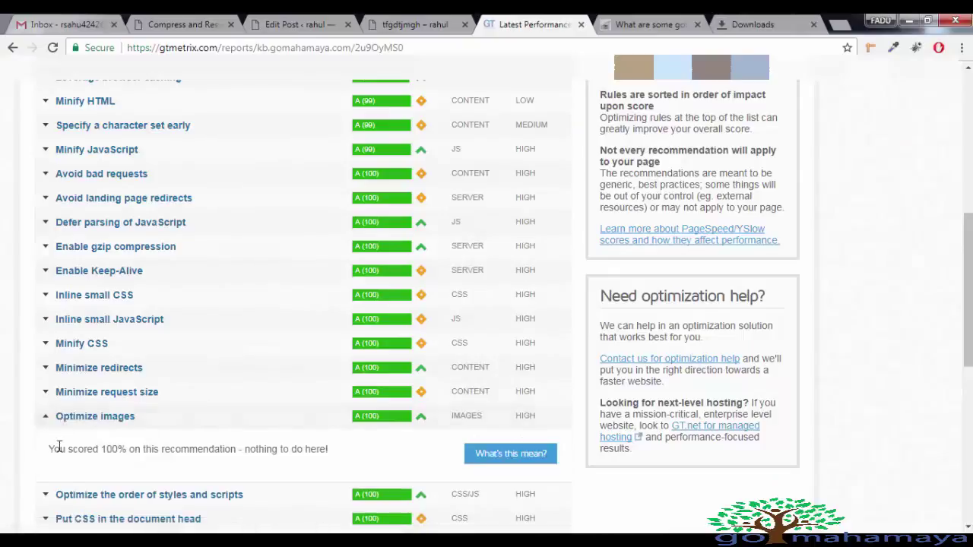
drag(51, 447, 361, 457)
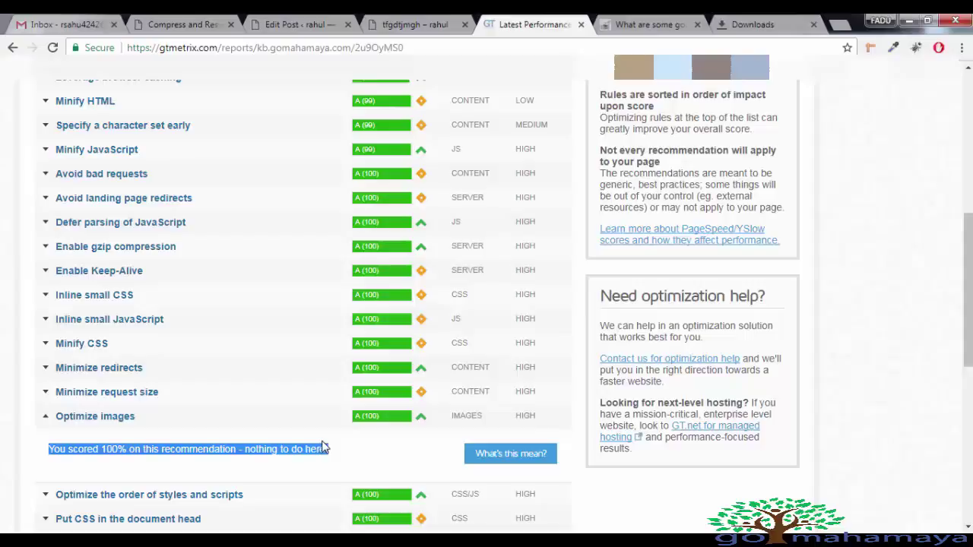
- In the post editor, upload pexels-photo-235185 through Add Media
click(410, 23)
click(304, 25)
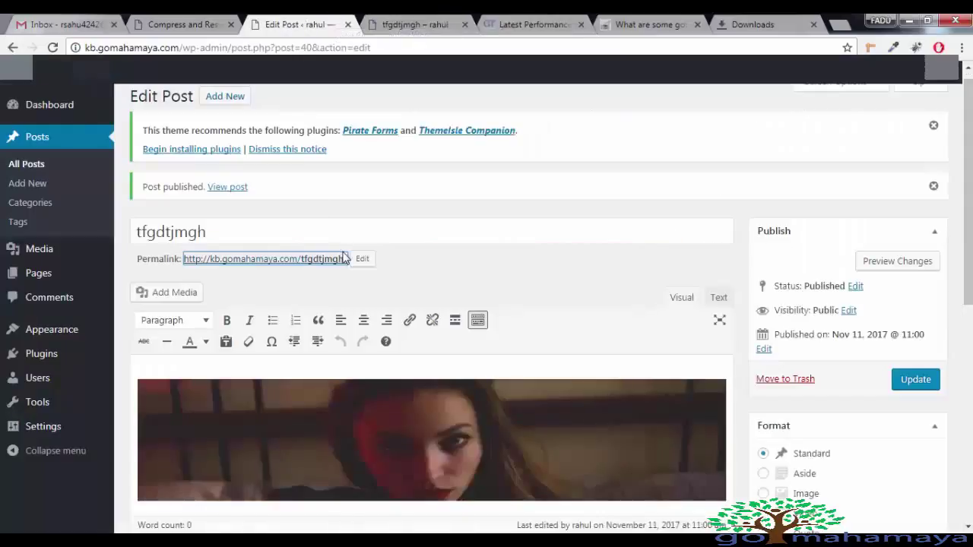
click(173, 300)
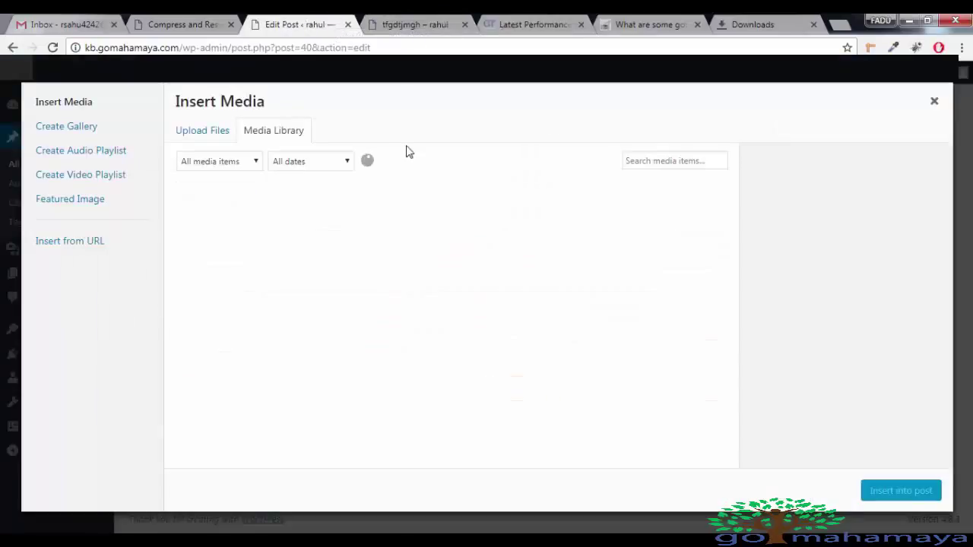
click(204, 131)
click(274, 156)
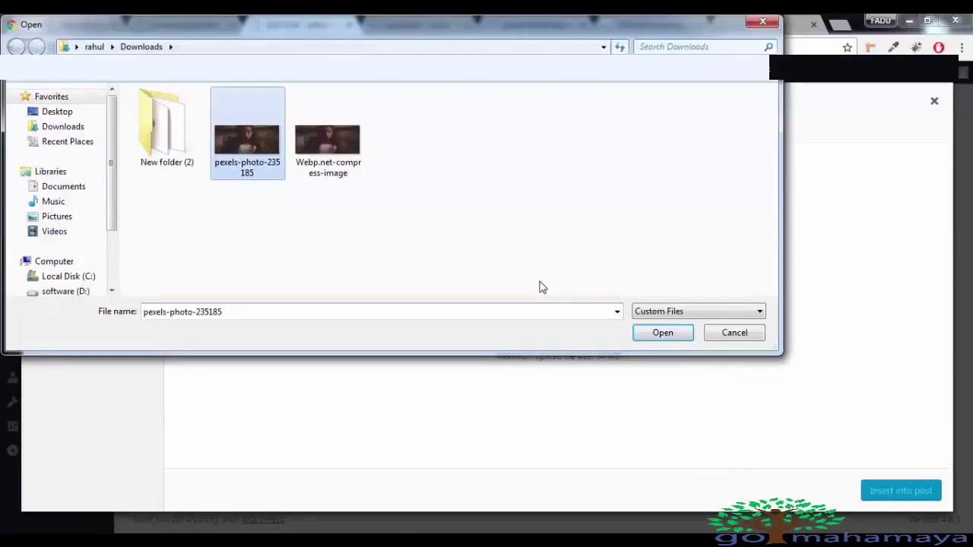
click(662, 332)
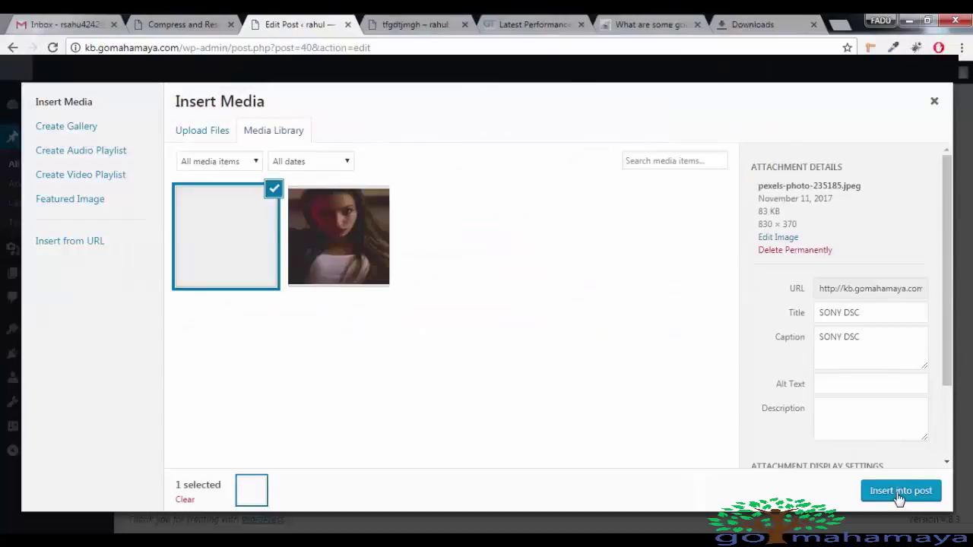
- Insert pexels-photo-235185 into the post and update it
click(899, 494)
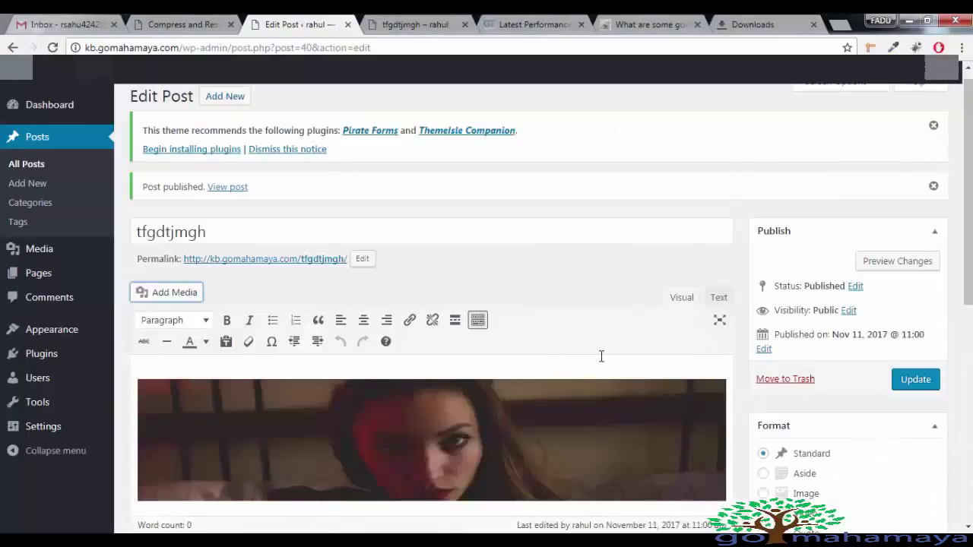
scroll(602, 355, down, 2)
scroll(768, 323, up, 1)
click(918, 295)
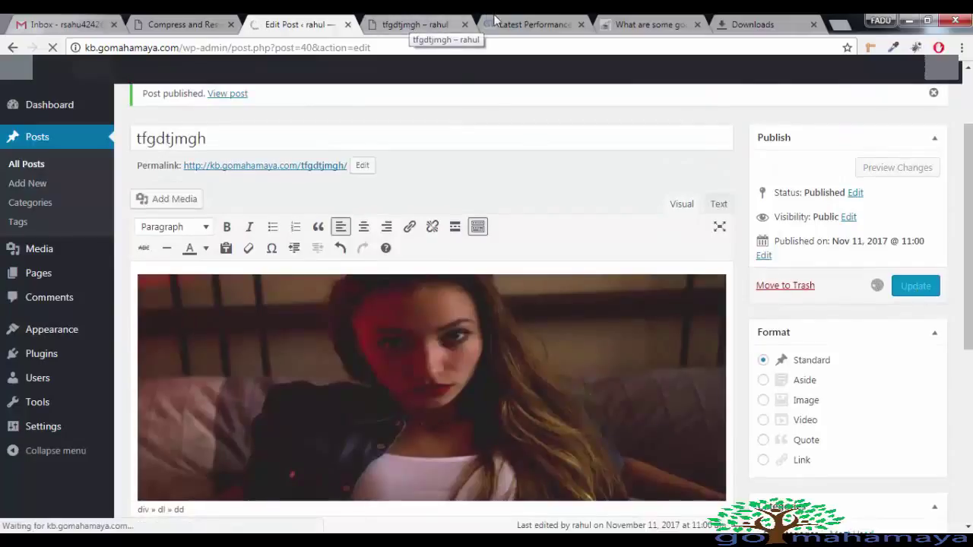
- Re-test the tfgdtjmgh post in GTmetrix and review the new report
click(516, 24)
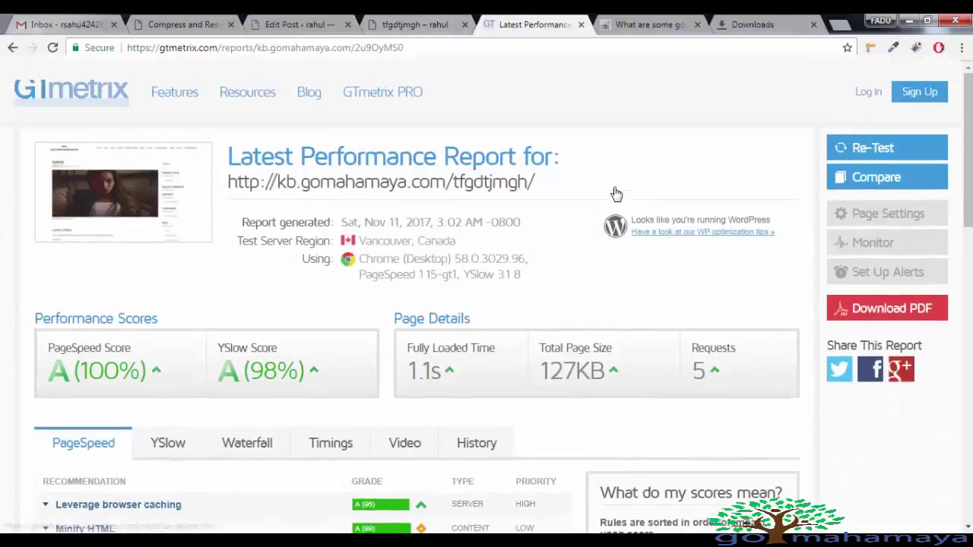
click(922, 147)
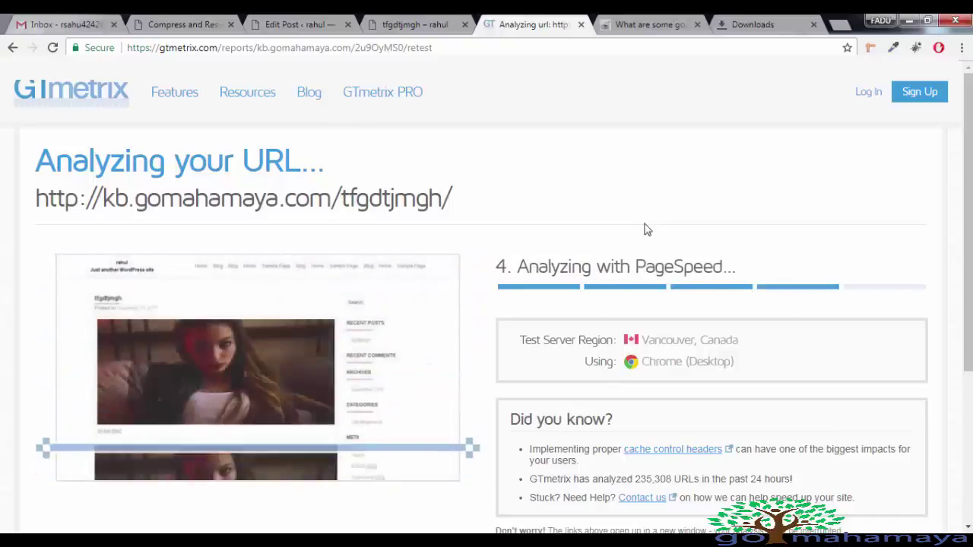
scroll(644, 230, down, 2)
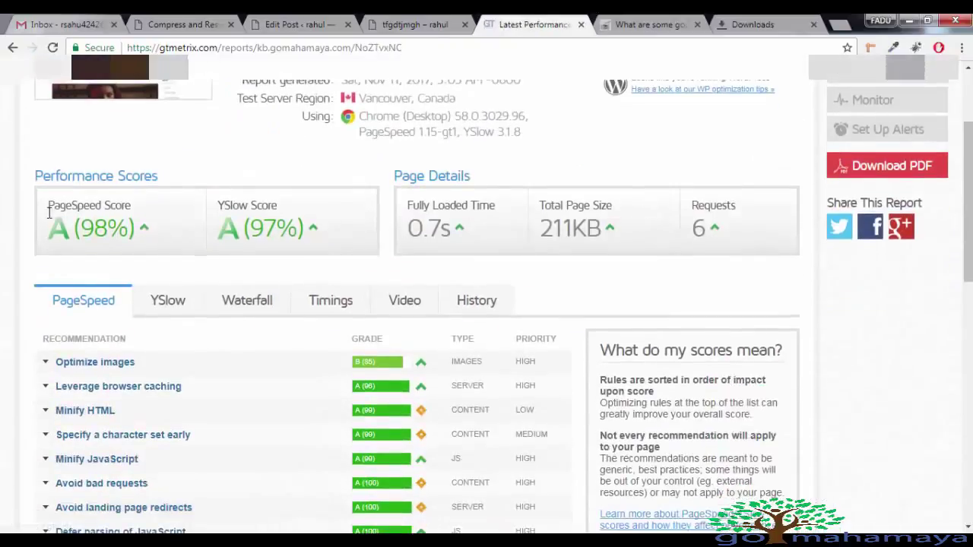
scroll(162, 261, down, 5)
scroll(159, 256, up, 4)
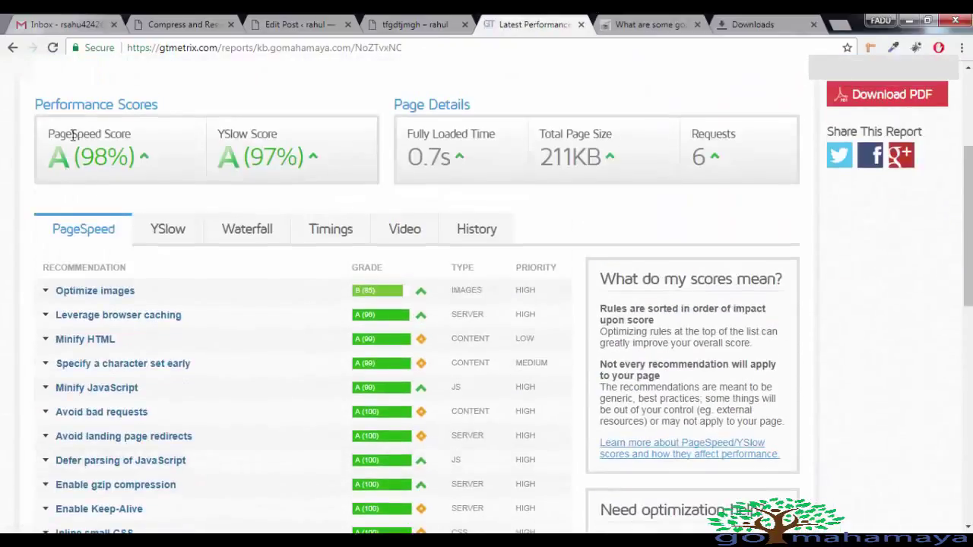
drag(69, 133, 134, 137)
scroll(315, 174, down, 5)
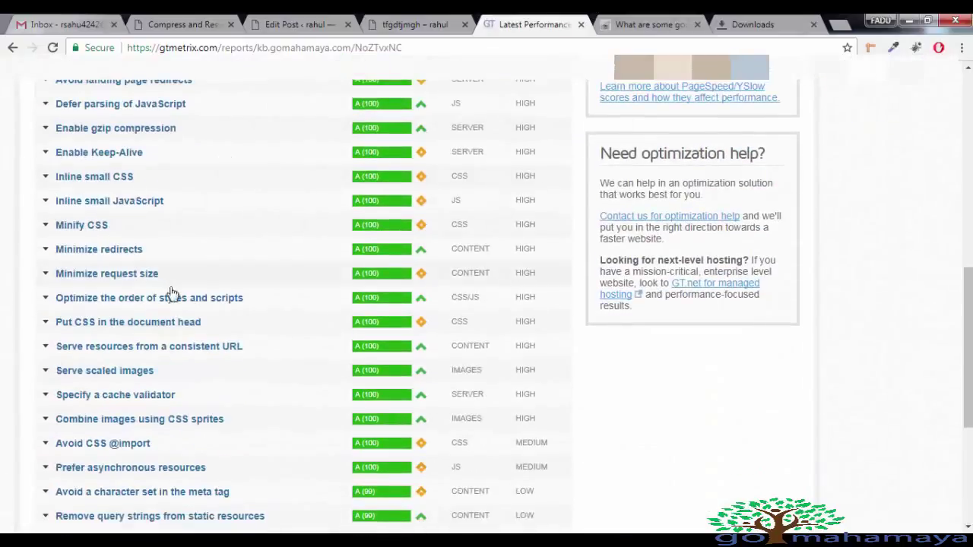
scroll(194, 287, up, 2)
scroll(76, 173, up, 1)
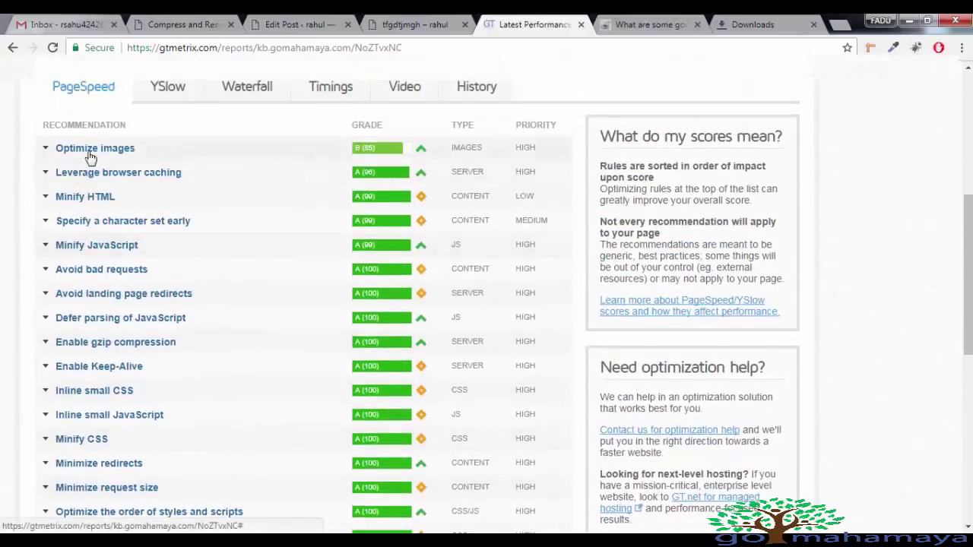
- Expand Optimize images, graded B (85) with 17.3KiB possible saving
click(90, 152)
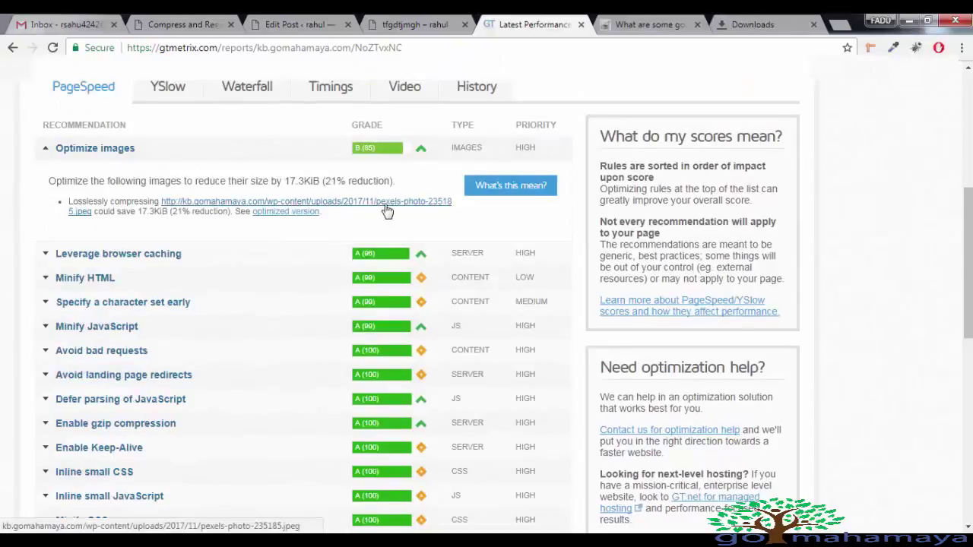
drag(138, 212, 162, 214)
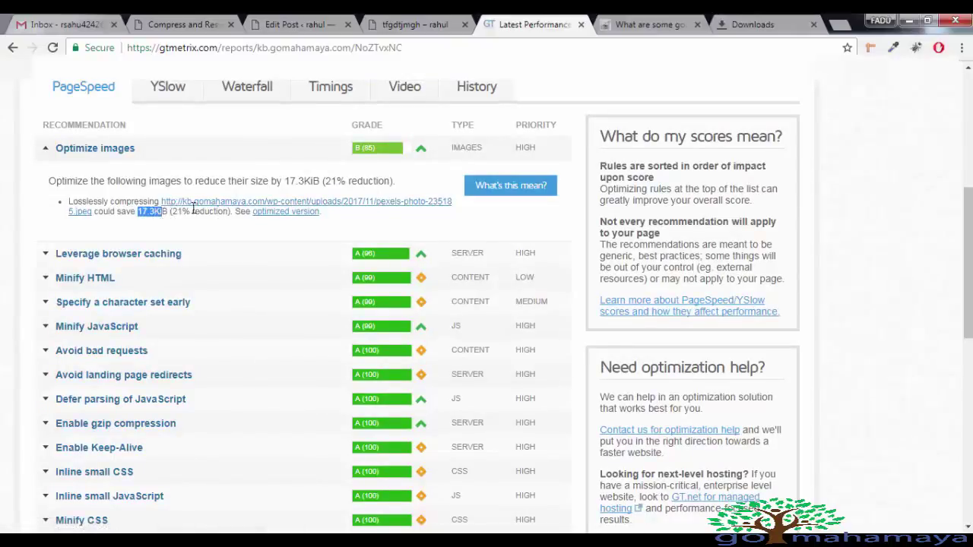
drag(137, 213, 149, 217)
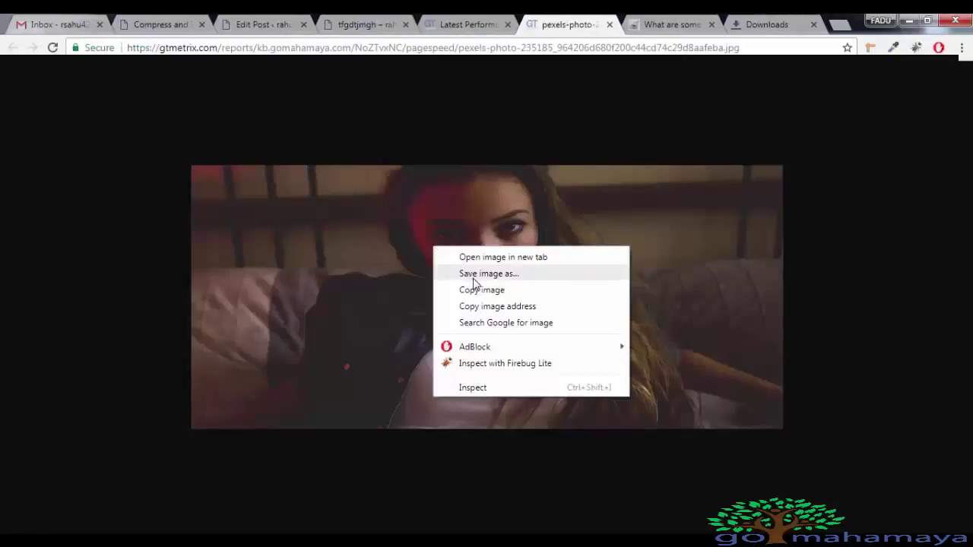
- Save GTmetrix's optimized image into the Downloads folder
click(473, 278)
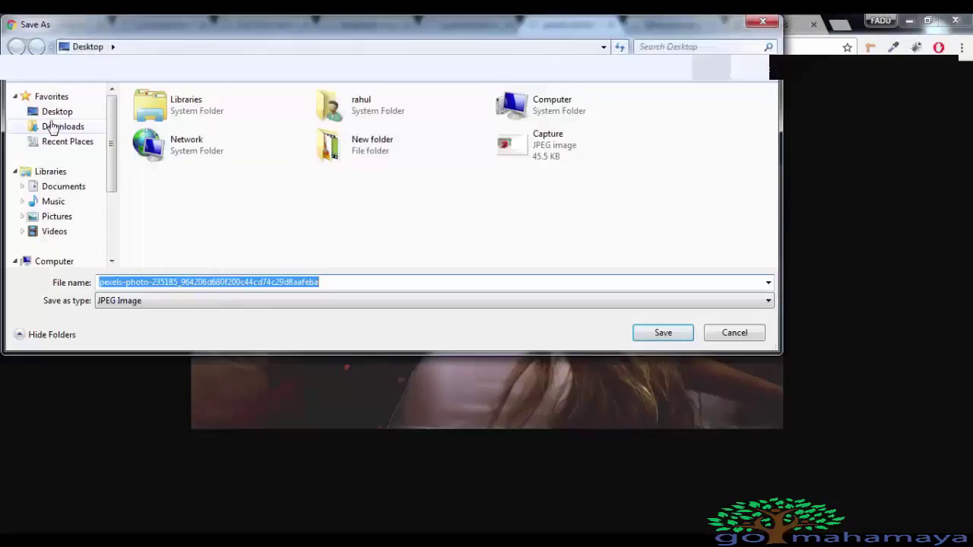
click(57, 112)
click(62, 126)
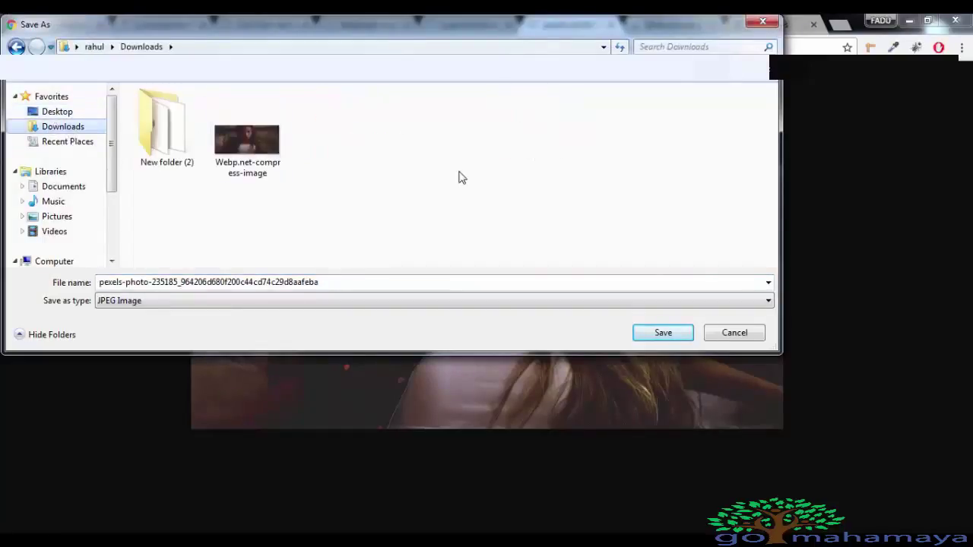
click(663, 333)
- Show the saved optimized image in its Downloads folder
click(919, 513)
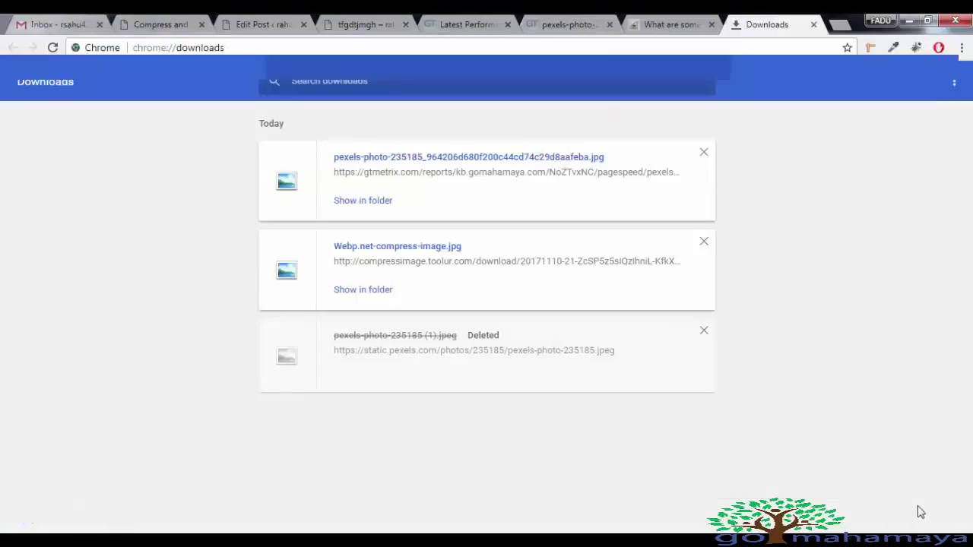
click(363, 201)
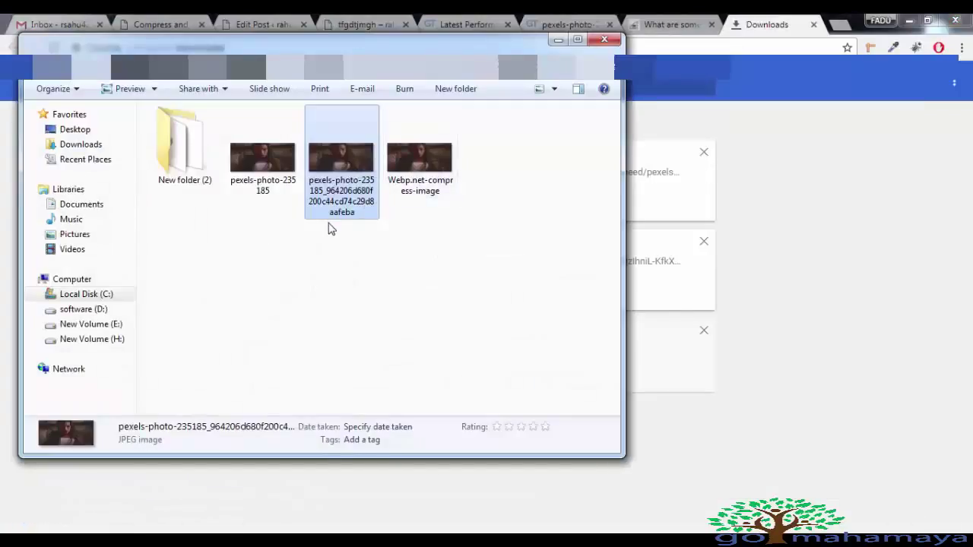
mouse_move(353, 215)
- In the tfgdtjmgh post editor, open the first image's details for editing
click(566, 24)
click(359, 25)
click(278, 24)
scroll(447, 234, down, 3)
click(429, 262)
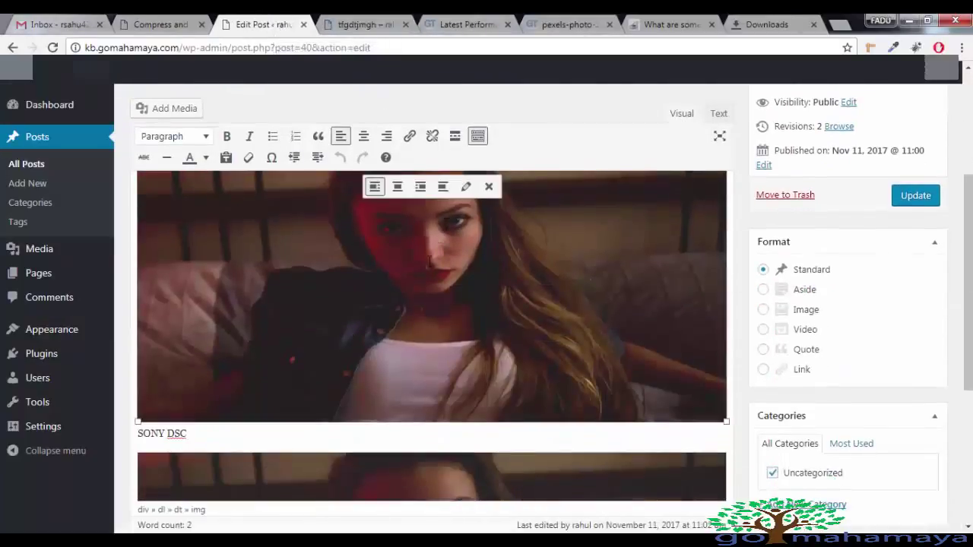
click(467, 187)
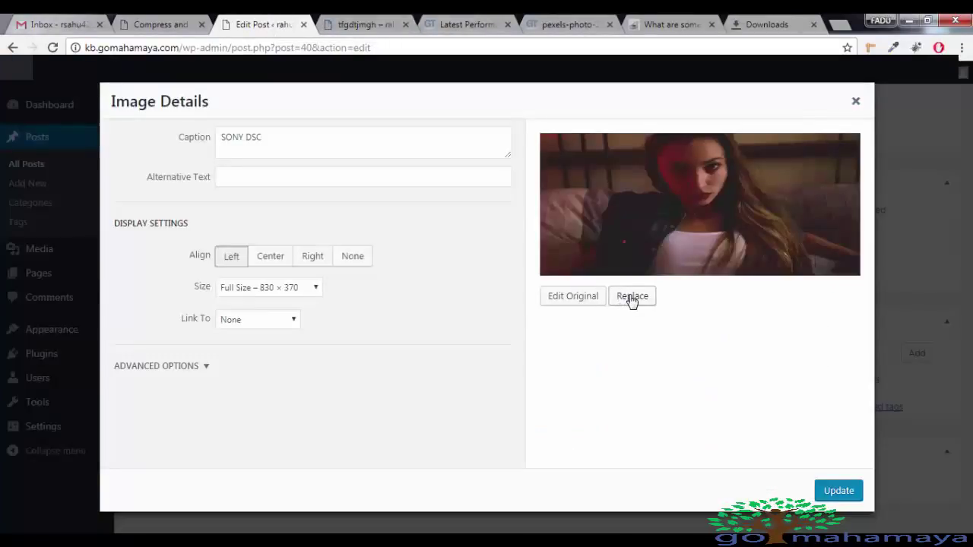
- Replace the image with the optimized pexels-photo file and update the post
click(630, 297)
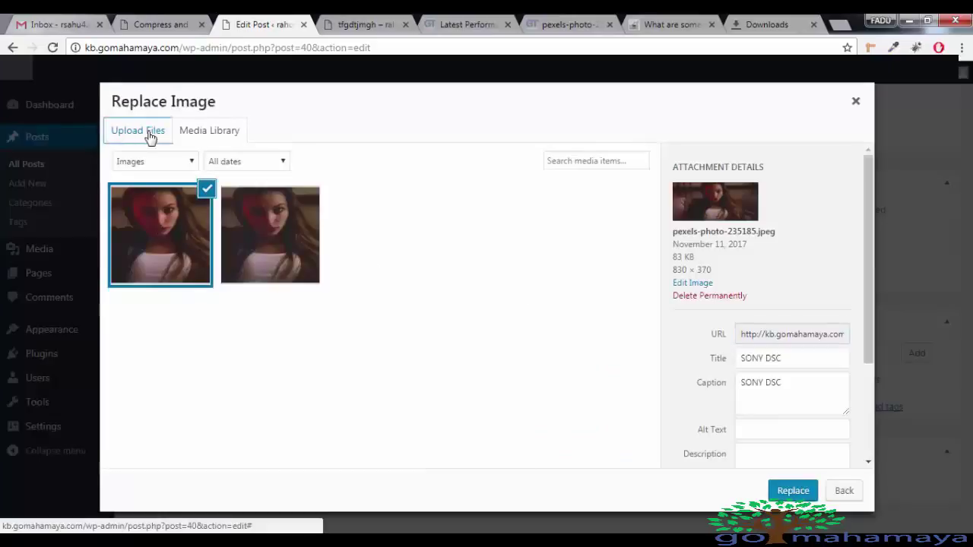
click(155, 137)
click(485, 315)
click(334, 149)
click(662, 334)
click(793, 491)
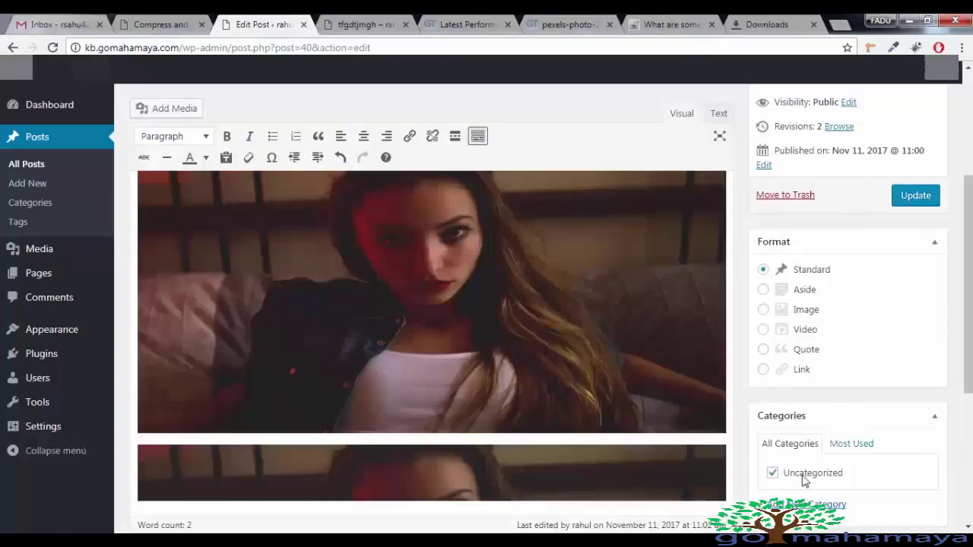
click(921, 200)
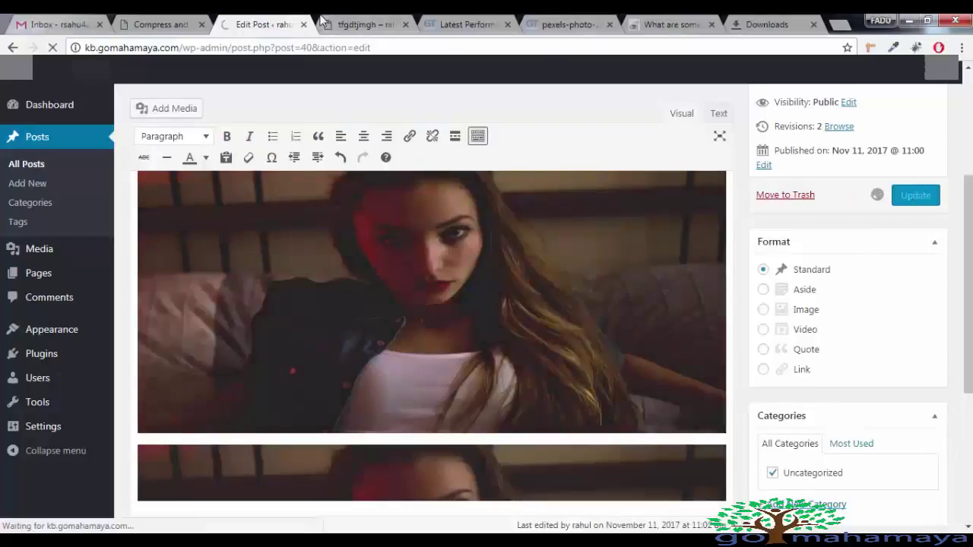
click(456, 24)
- Confirm Optimize images now scores 100% in the new report, then view the live post
scroll(885, 141, up, 4)
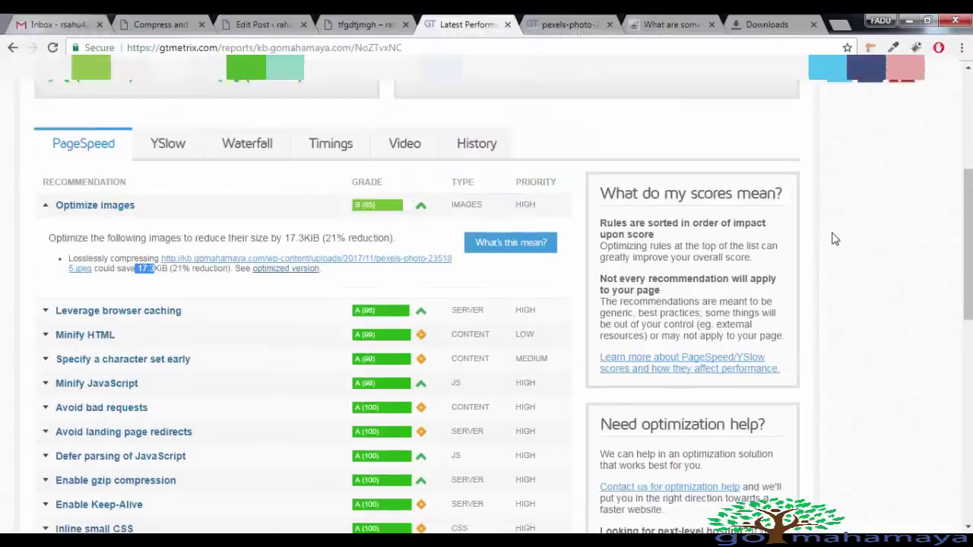
scroll(886, 141, up, 2)
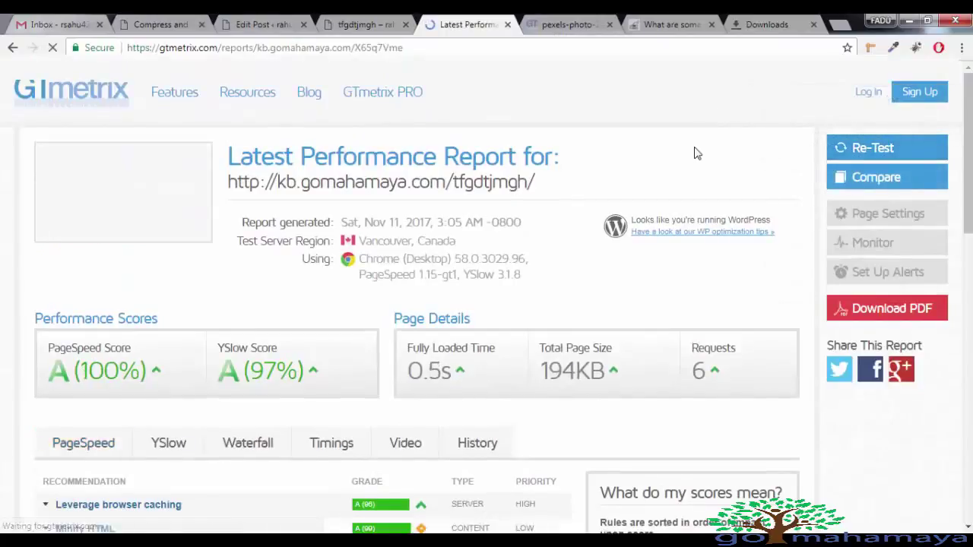
scroll(11, 215, down, 2)
scroll(139, 220, down, 5)
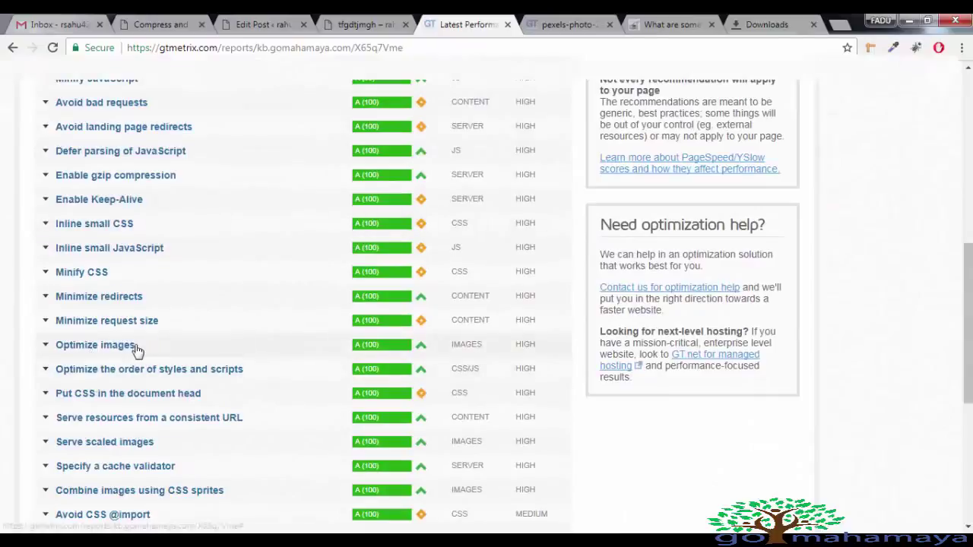
click(136, 346)
drag(382, 384, 1, 386)
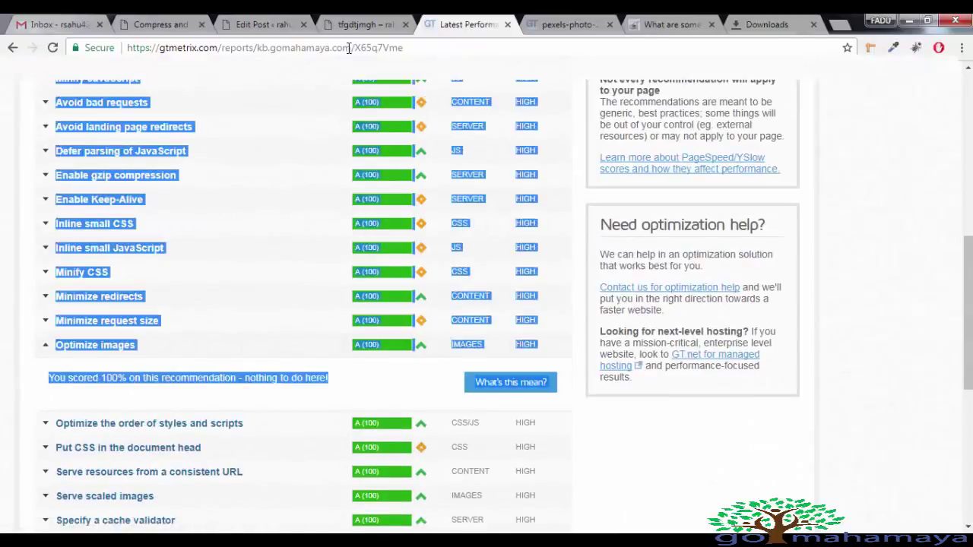
click(361, 24)
scroll(540, 286, up, 3)
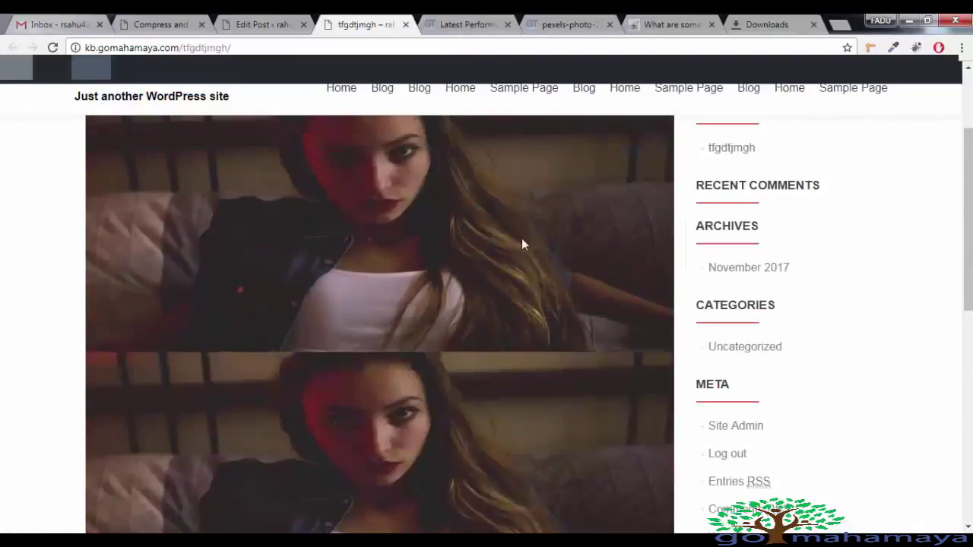